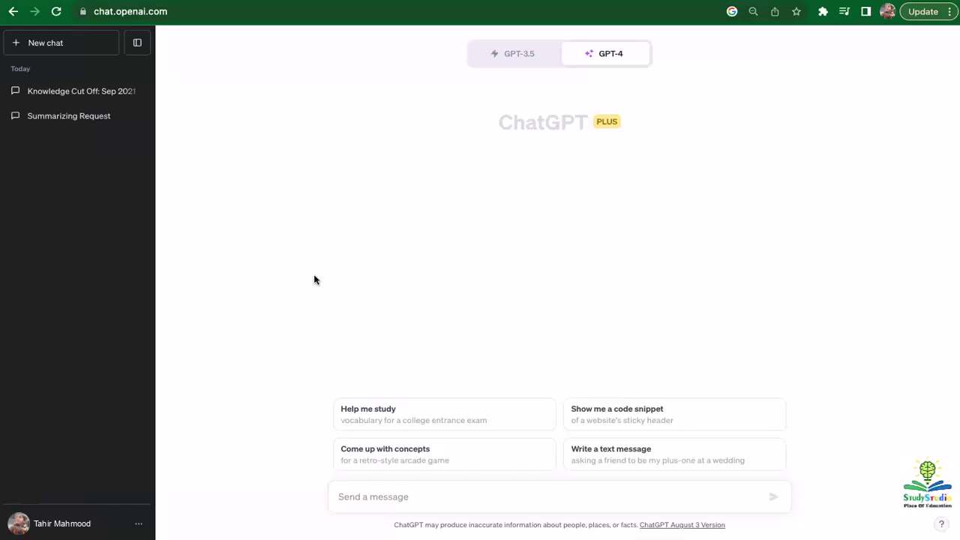
Send the prompt "<insert> refers to a system of government in which power is vested in the people, who rule either directly or through freely elected representatives."
left_click(363, 497)
type("<insert> refers to a system of government in which power is vested in the people, who rule either directly or through freely elected representatives.")
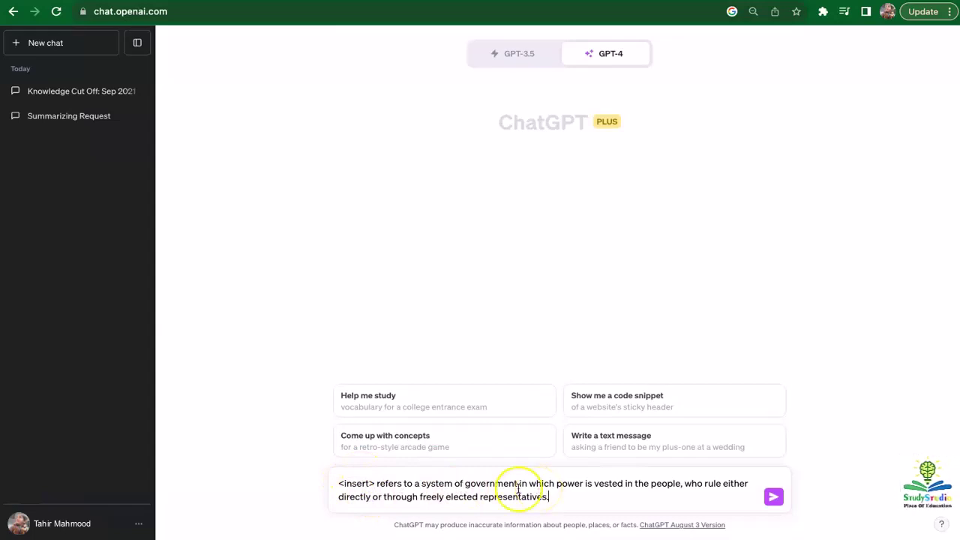
left_click_drag(415, 484, 551, 497)
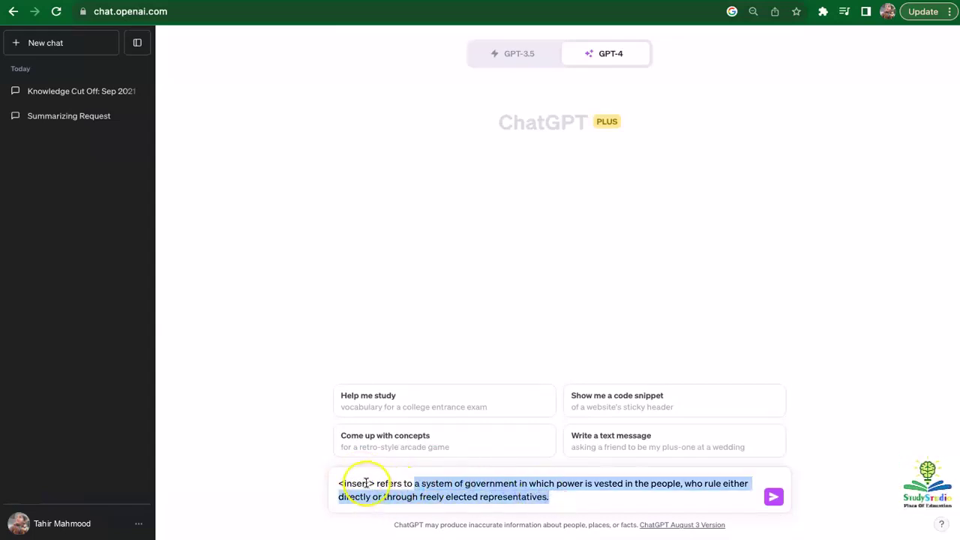
left_click(571, 496)
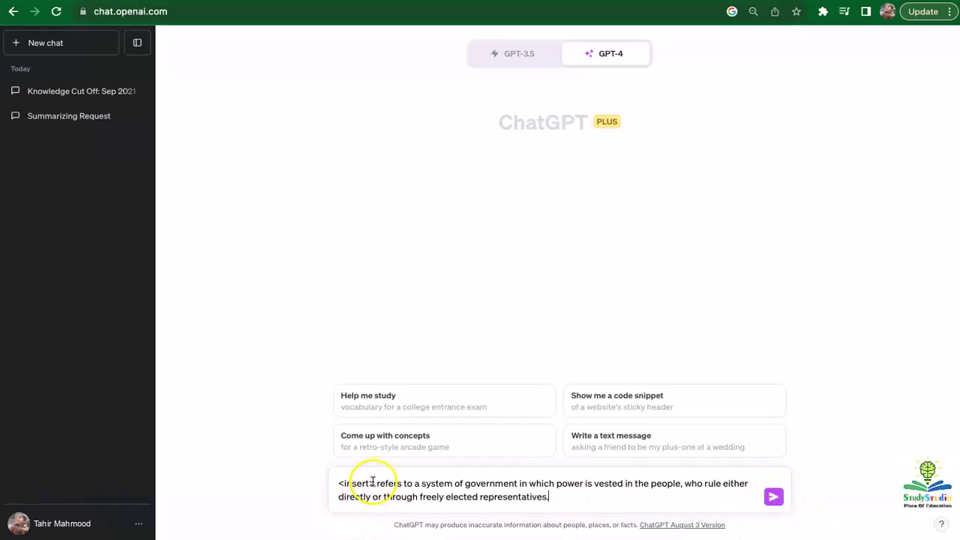
left_click_drag(374, 482, 336, 486)
left_click(773, 497)
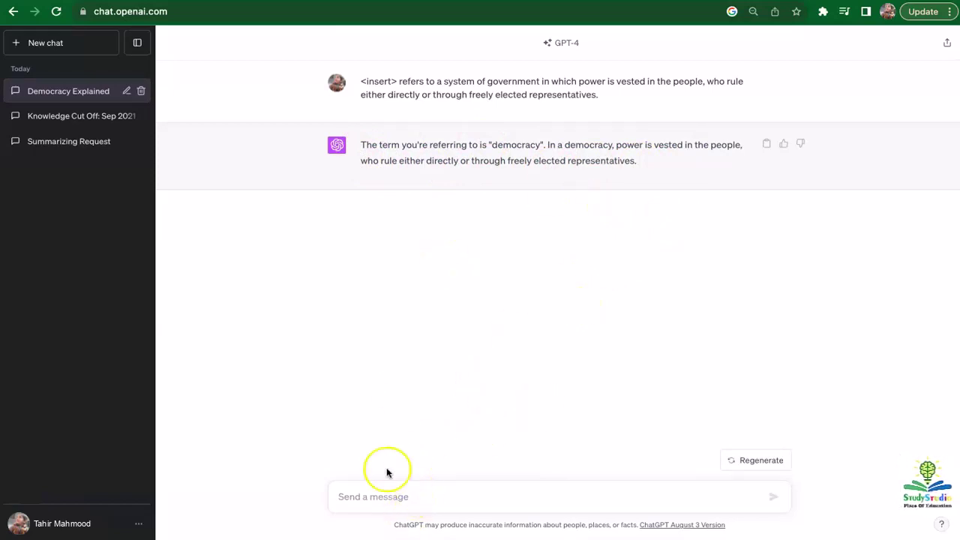
Send the same <insert> government definition again, adding a new line that reads "Just give me the replacement for <insert>"
left_click(360, 493)
type("<insert> refers to a system of government in which power is vested in the people, who rule either directly or through freely elected representatives.")
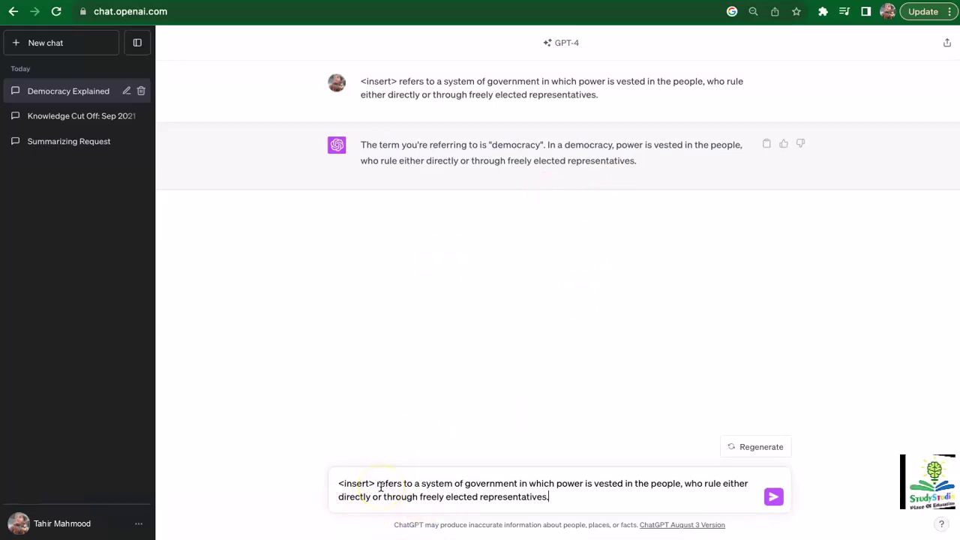
key("shift+Return")
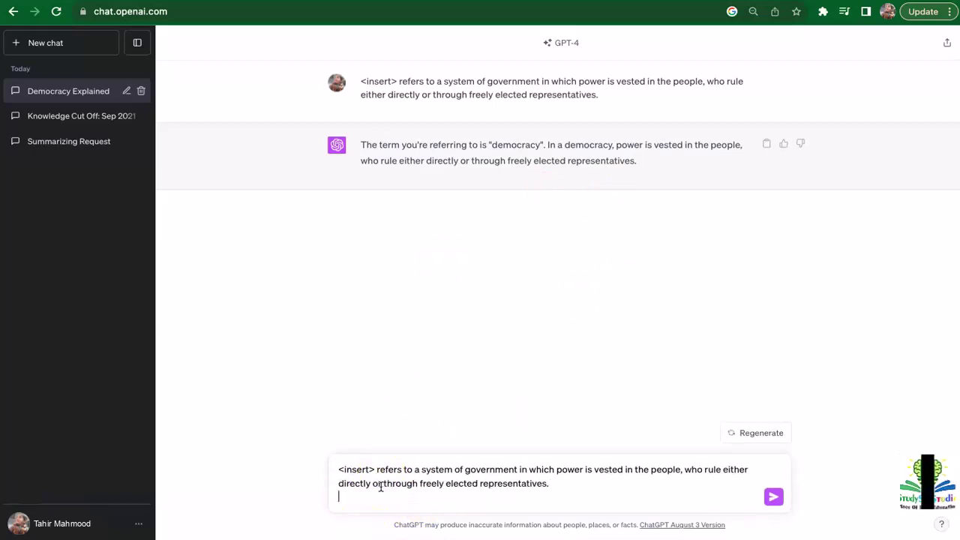
type("Just give ")
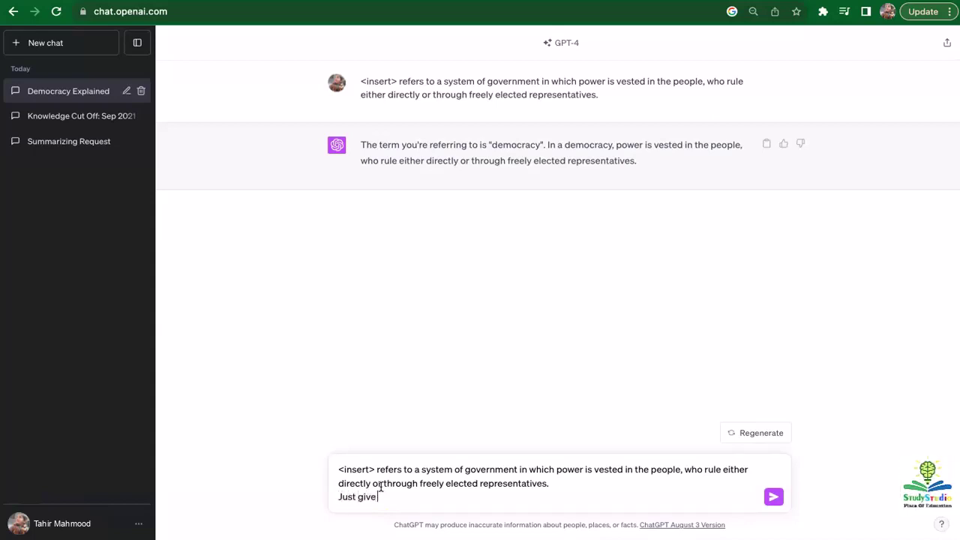
type("me the replac")
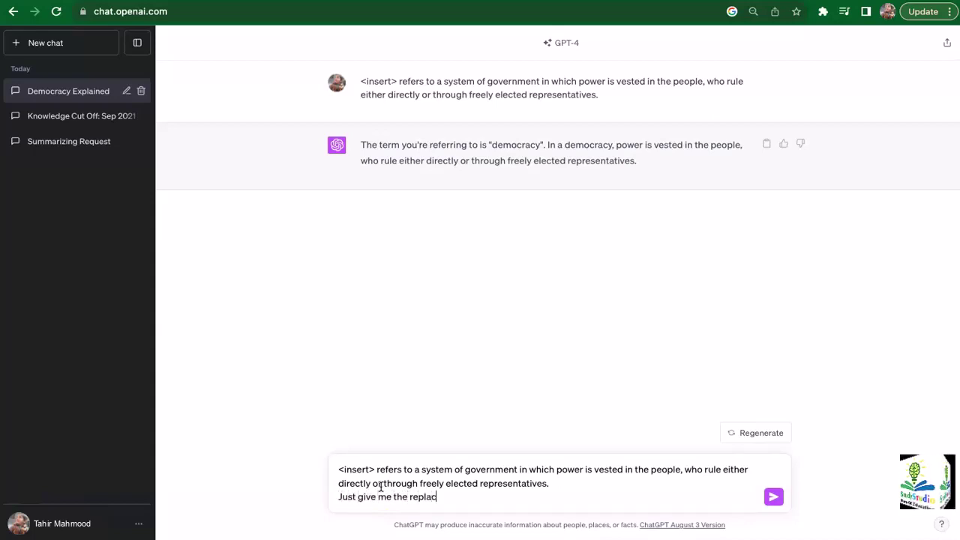
type("ement for")
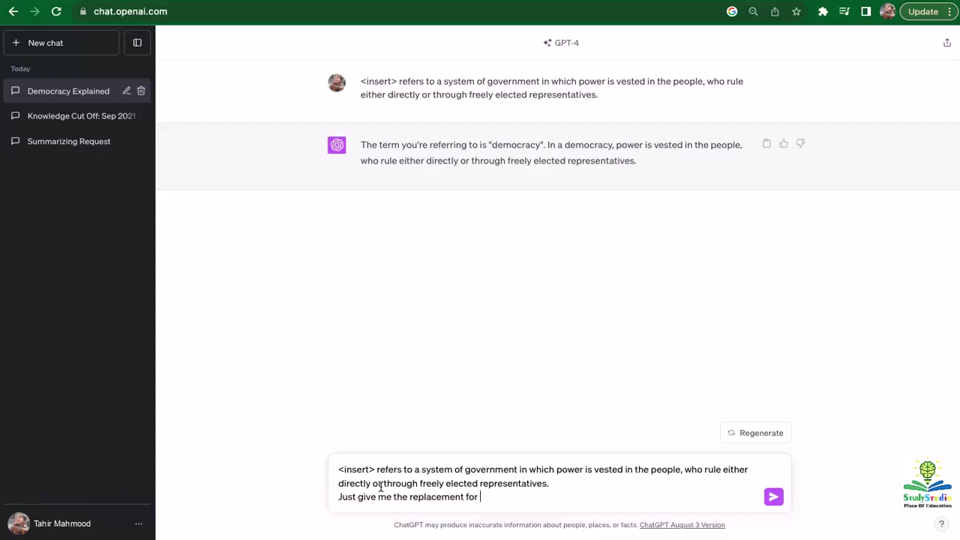
type(" <insert>")
key("Return")
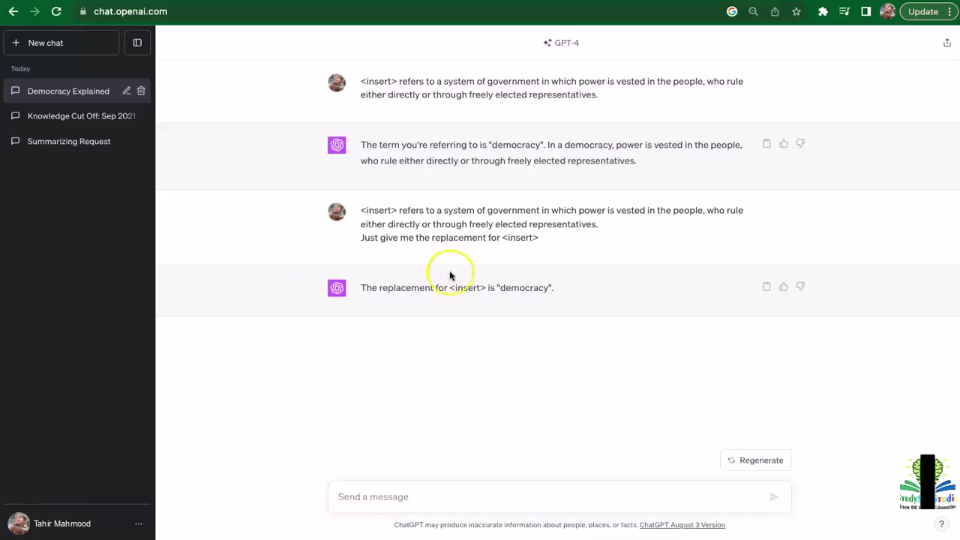
left_click_drag(450, 288, 487, 288)
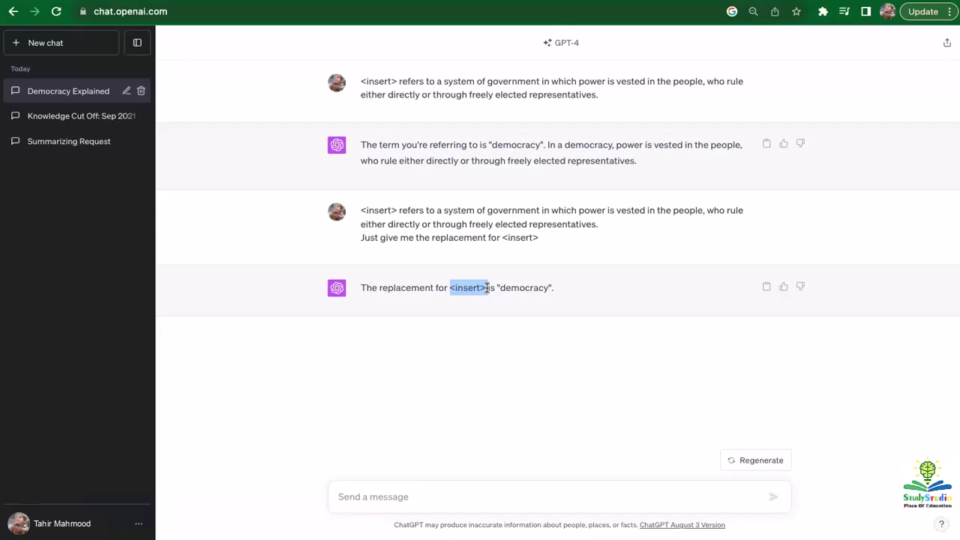
left_click(347, 327)
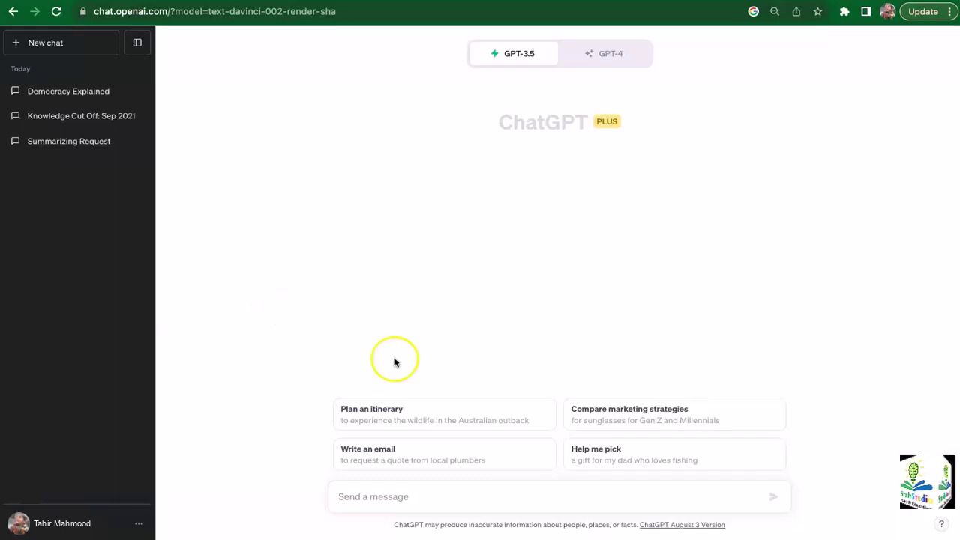
Ask "What is engineering ?" in the new GPT-3.5 chat and read through the answer
left_click(417, 497)
type("What is engin")
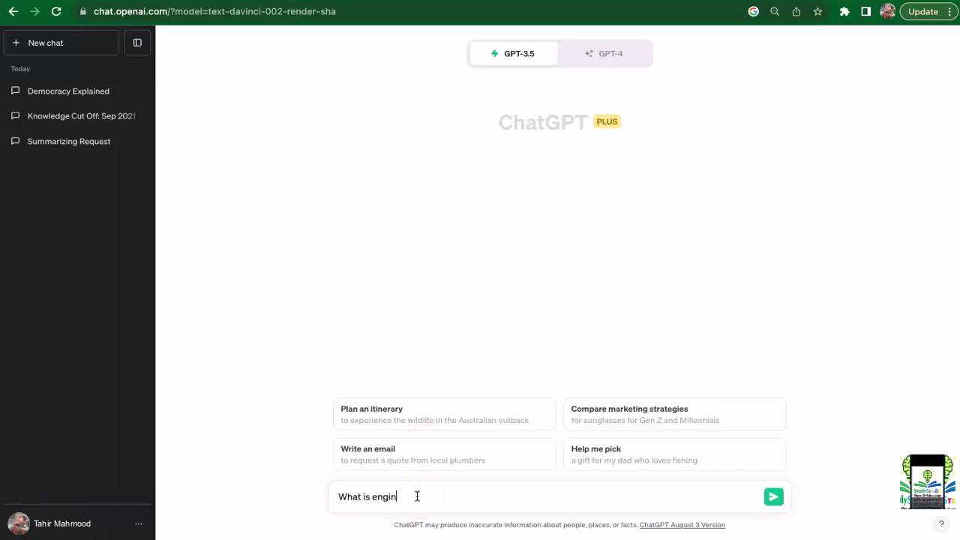
type("eering ")
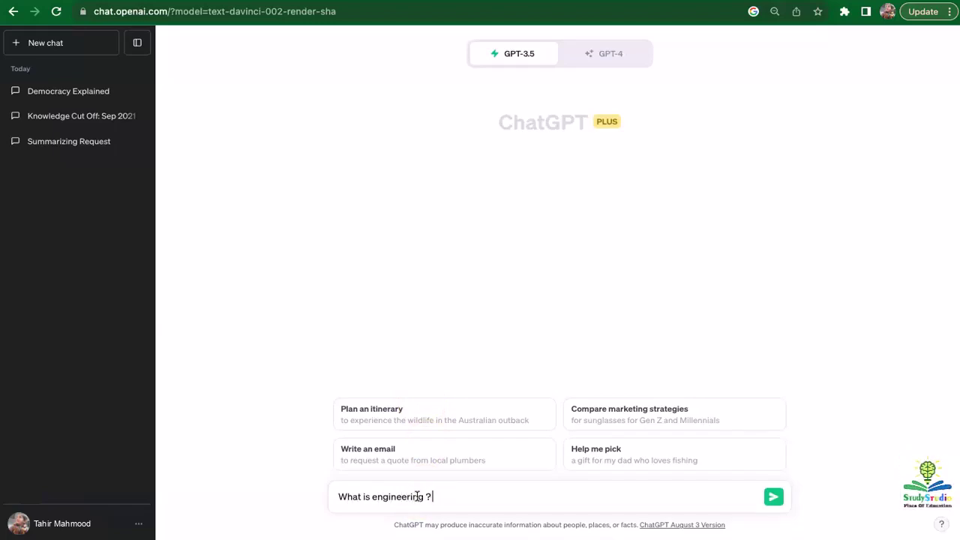
type("?")
key("Return")
left_click(302, 231)
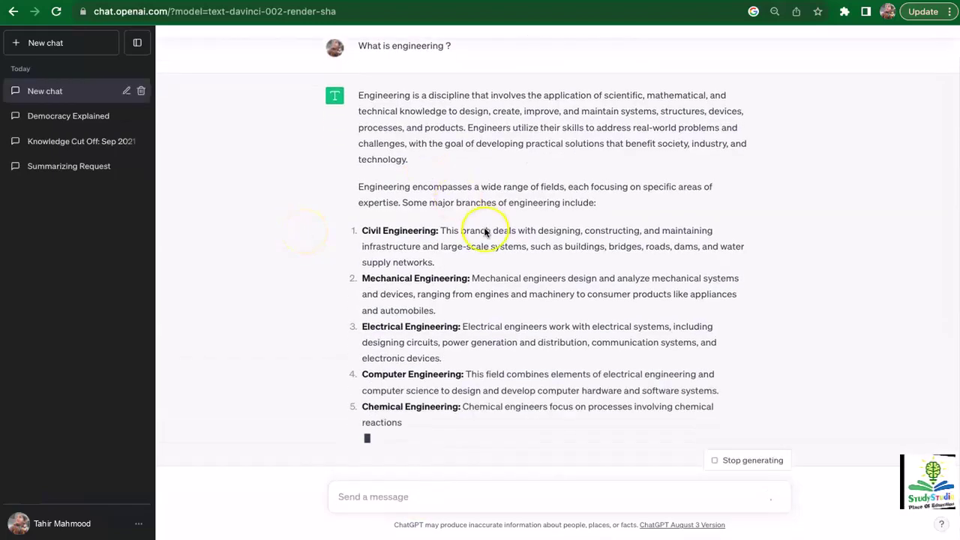
scroll(483, 225, "up", 2)
scroll(525, 154, "down", 5)
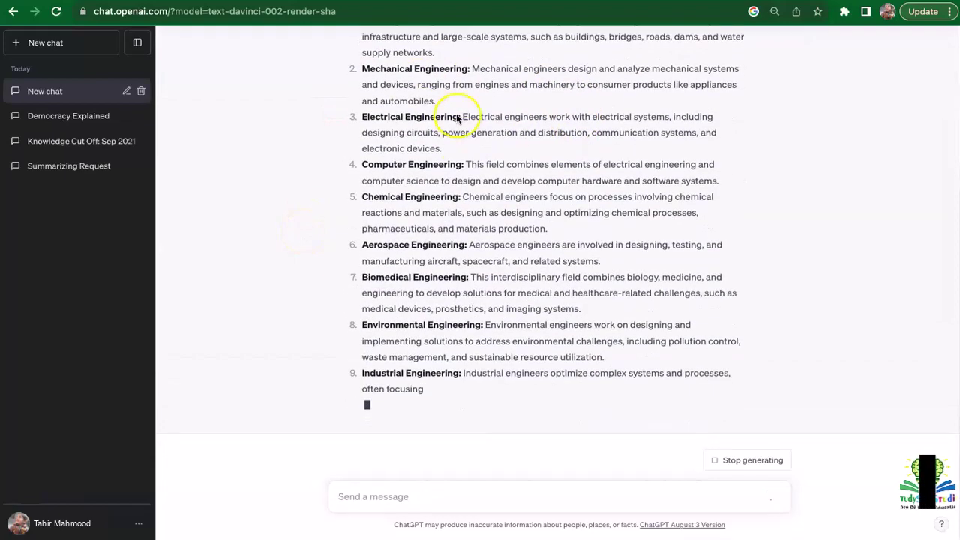
scroll(459, 153, "up", 2)
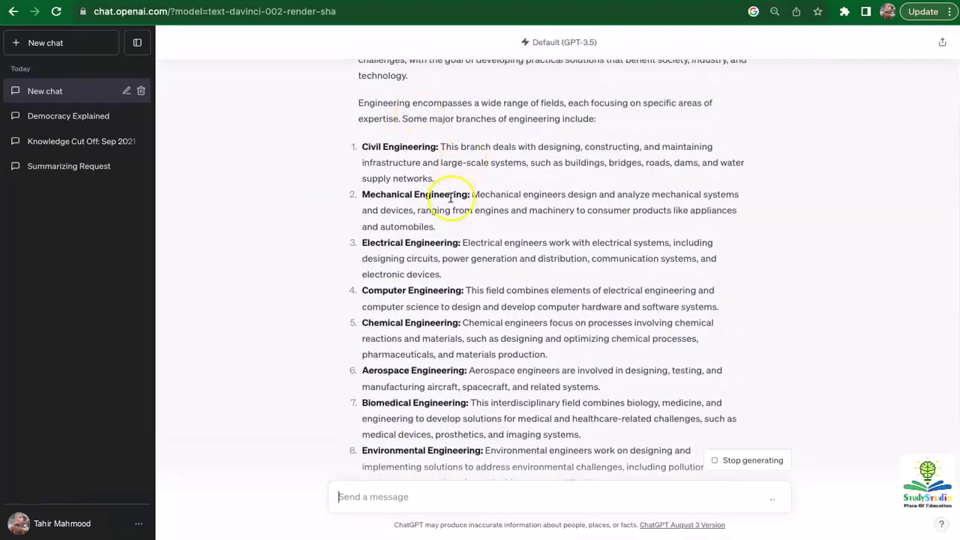
scroll(442, 196, "down", 5)
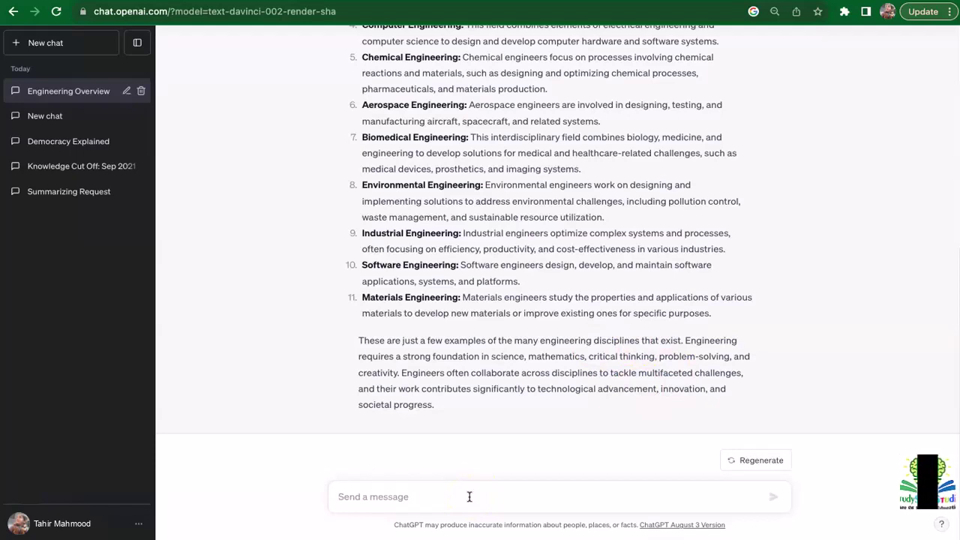
Send the follow-up "Can you summarise in 50 words", spelling summarise with an s
type("Can you summari")
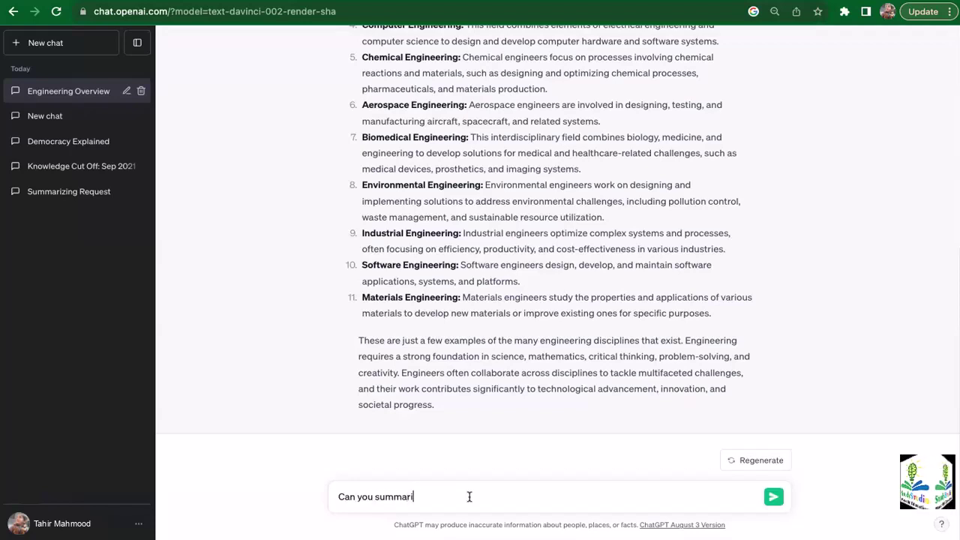
type("ze in 50 wo")
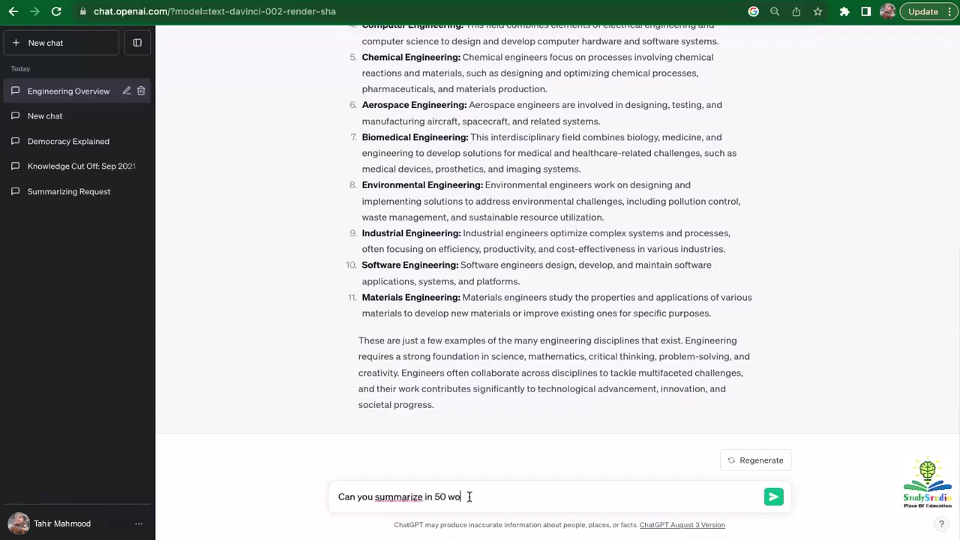
type("rds")
left_click(419, 497)
key("BackSpace")
type("s")
key("Return")
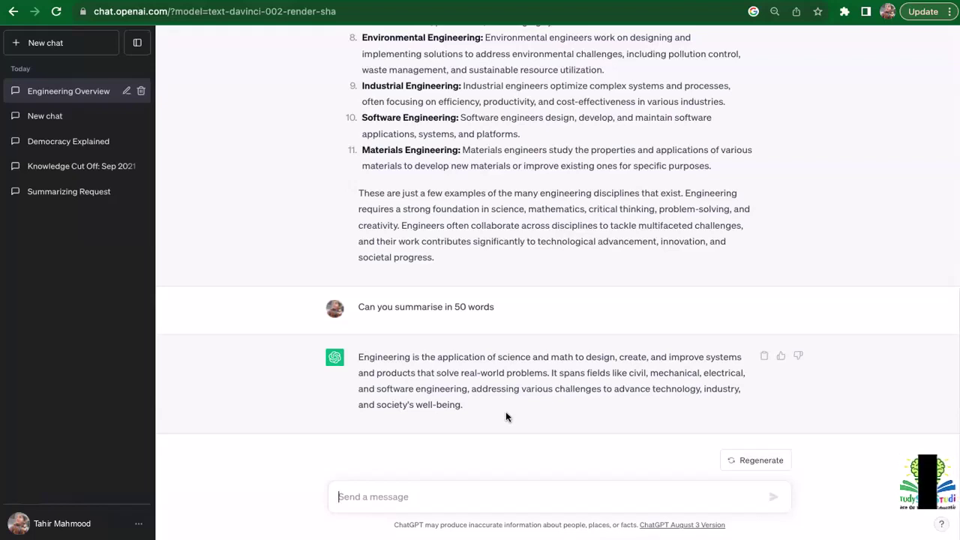
Send the follow-up "identify the subfield of engineering as a list", correcting the misspelled first word with the spelling suggestion
left_click(393, 498)
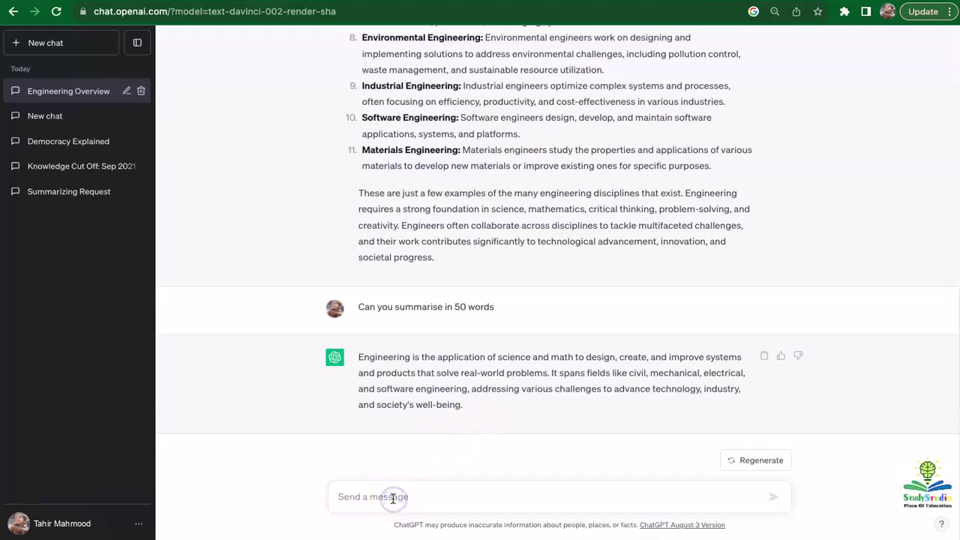
type("indentify")
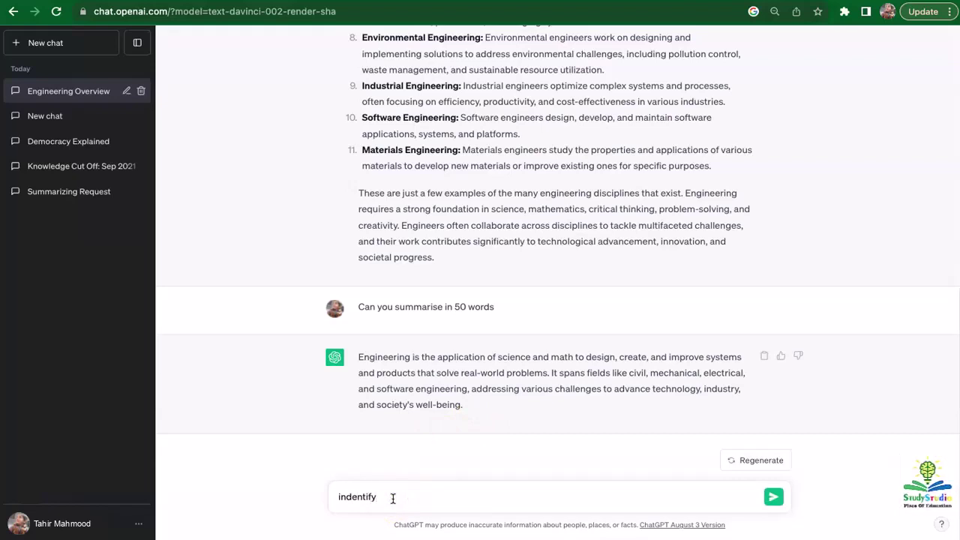
type(" the su")
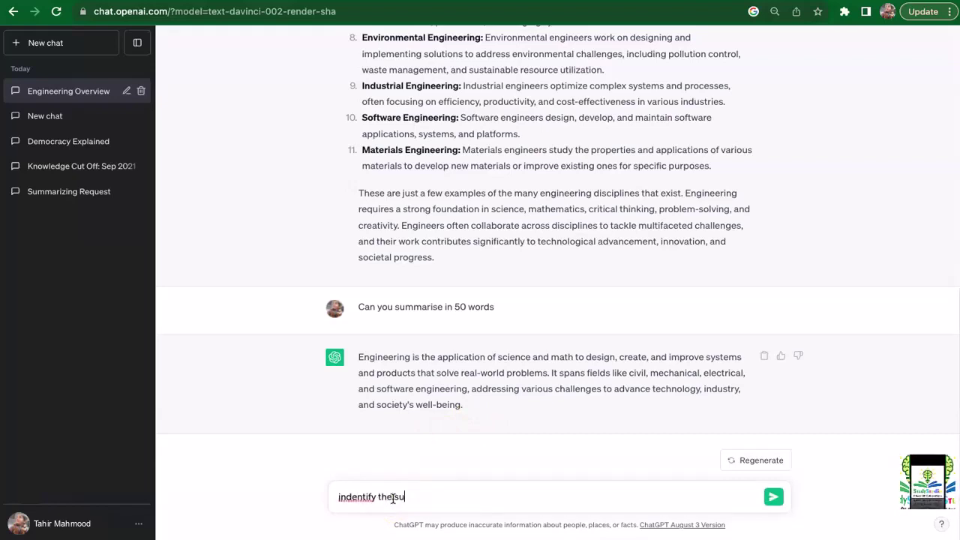
type("bfield of")
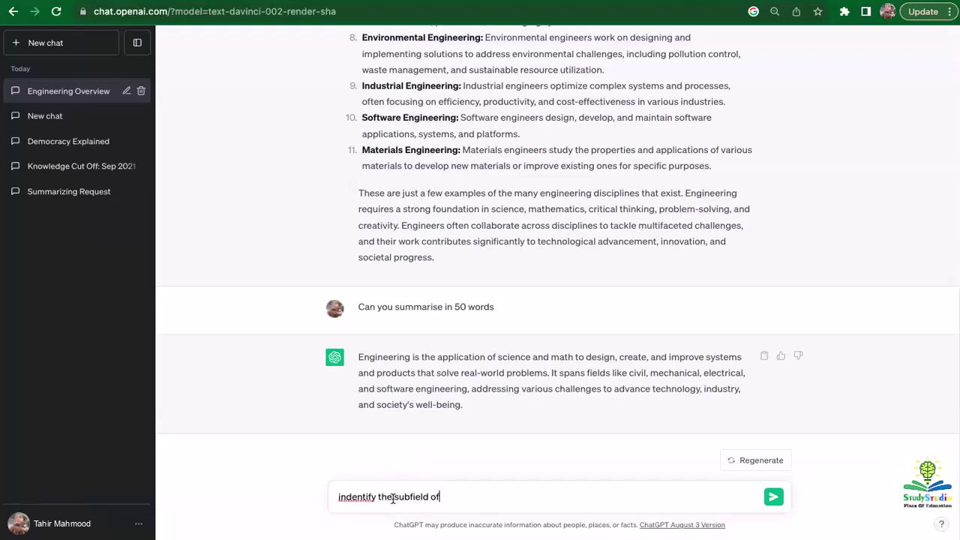
type(" engineerin")
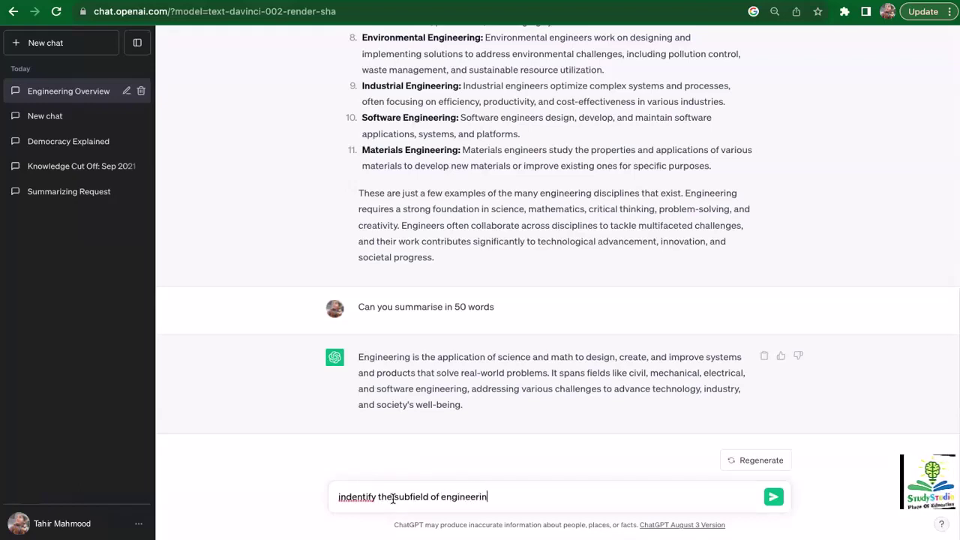
type("g as a ")
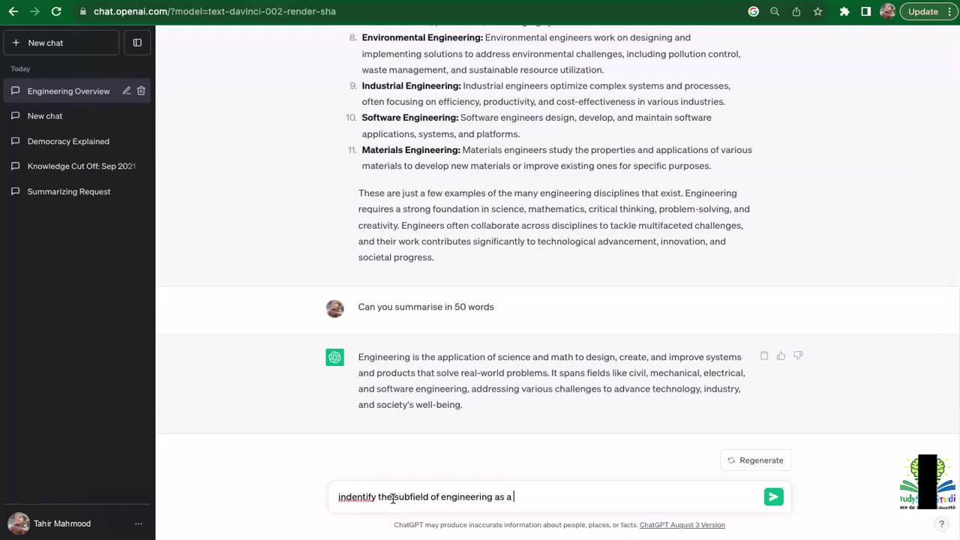
type("list")
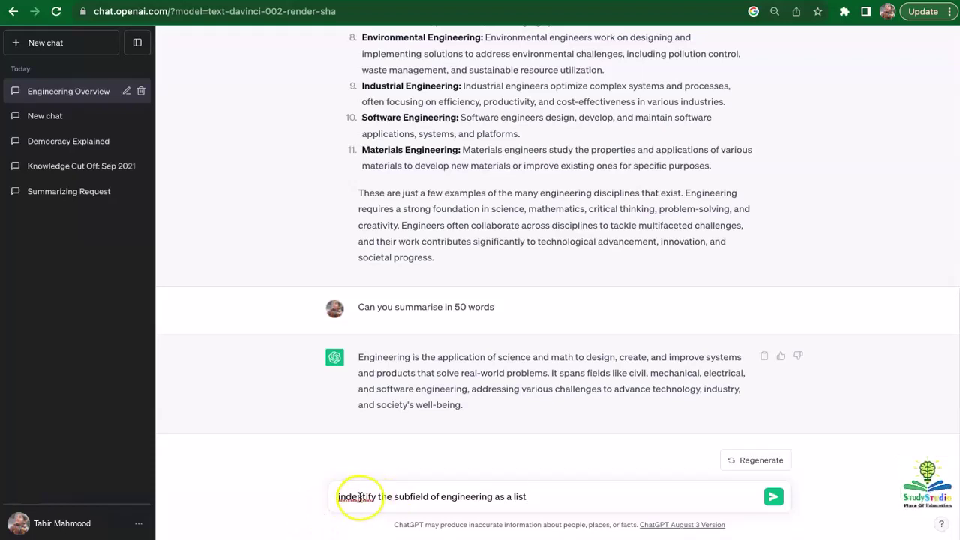
right_click(357, 495)
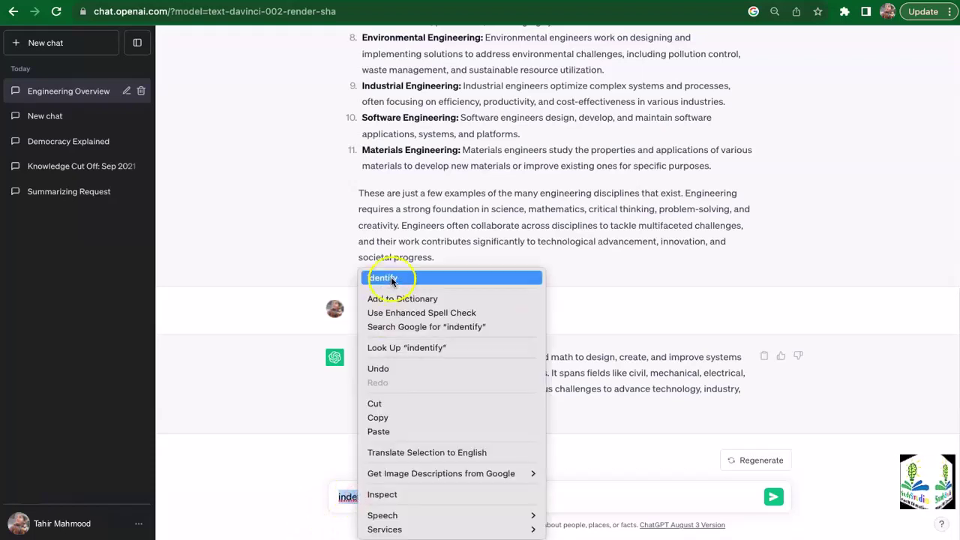
left_click(391, 278)
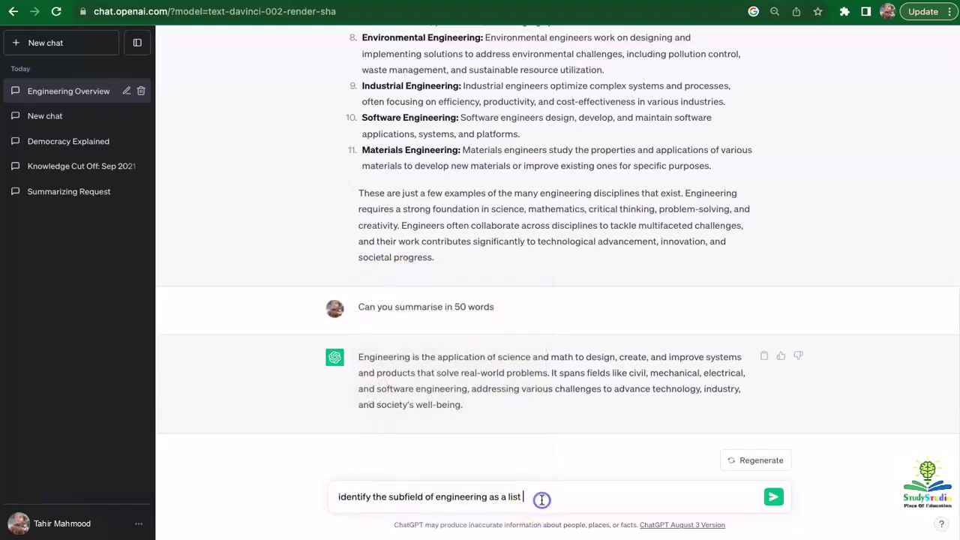
key("Return")
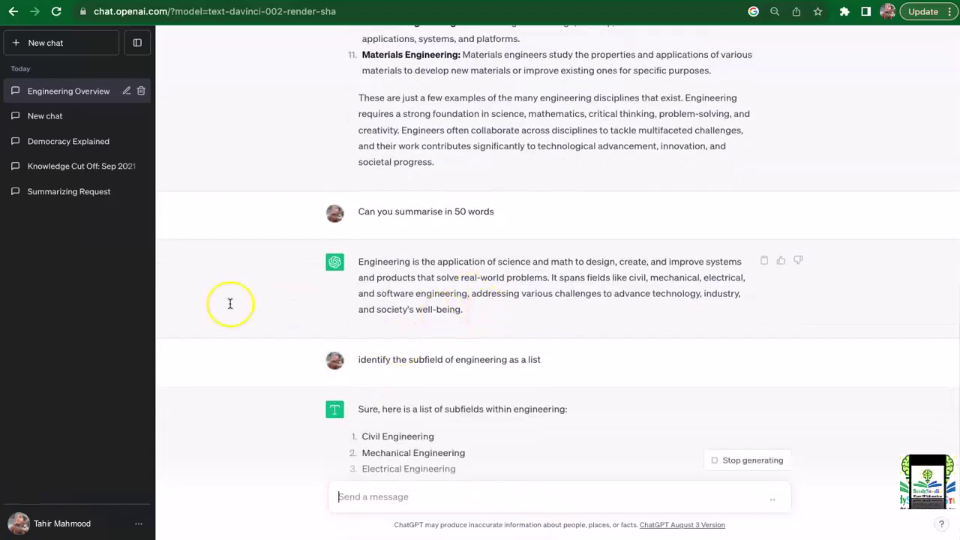
Send the follow-up "now write me a short description for each one" in the engineering chat
left_click(424, 496)
type("now writ")
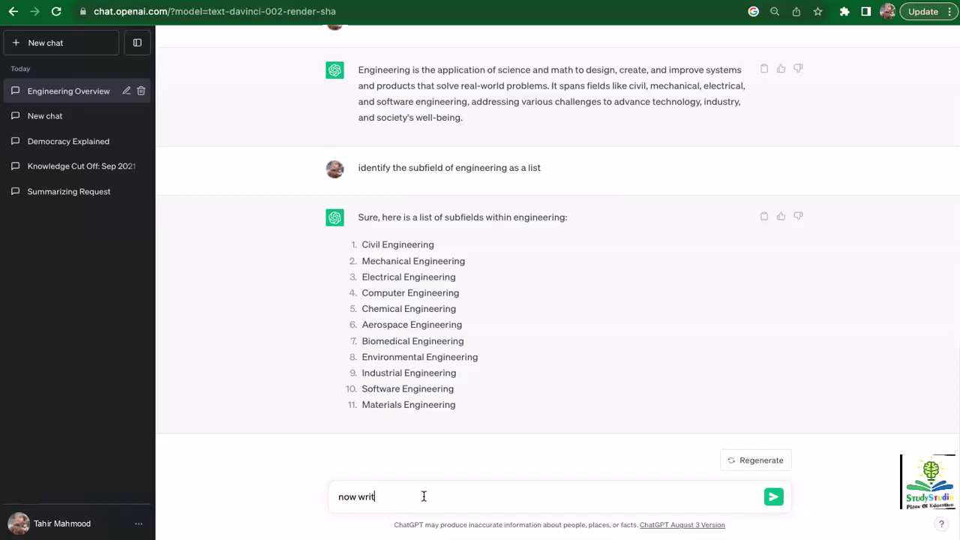
type("e me a short")
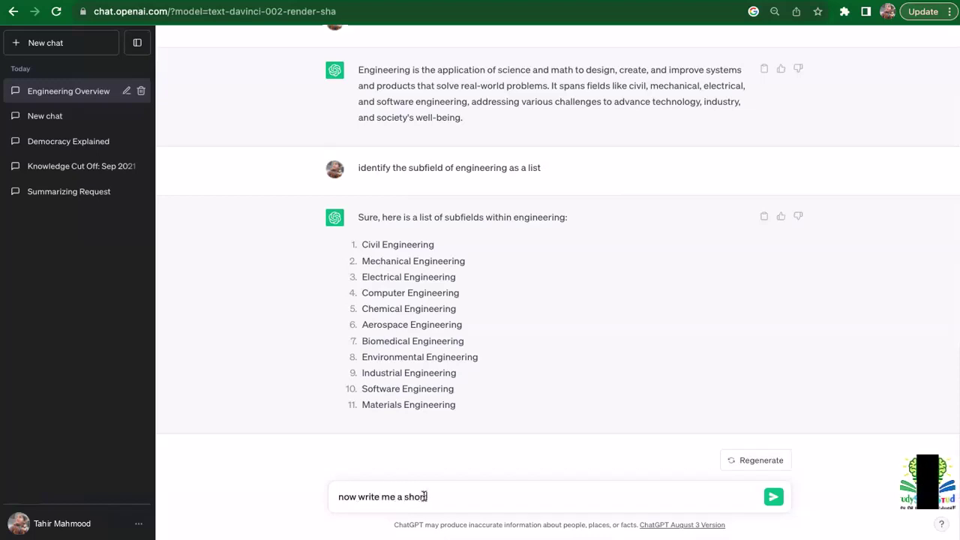
type(" description")
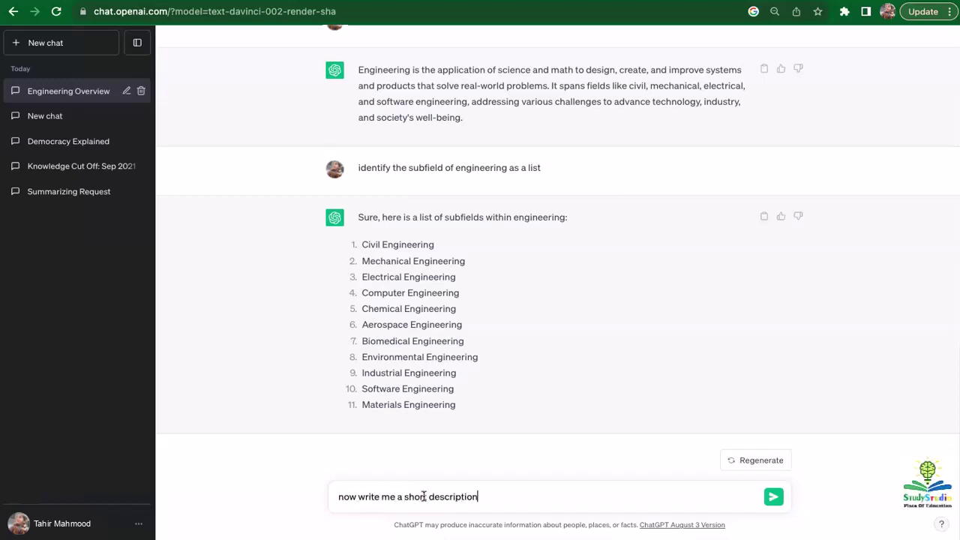
type(" for each one")
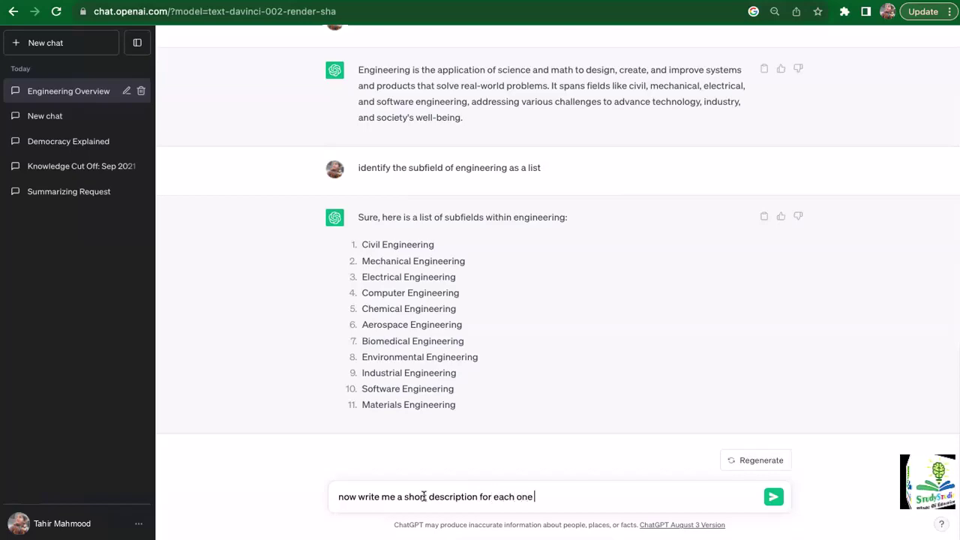
key("Return")
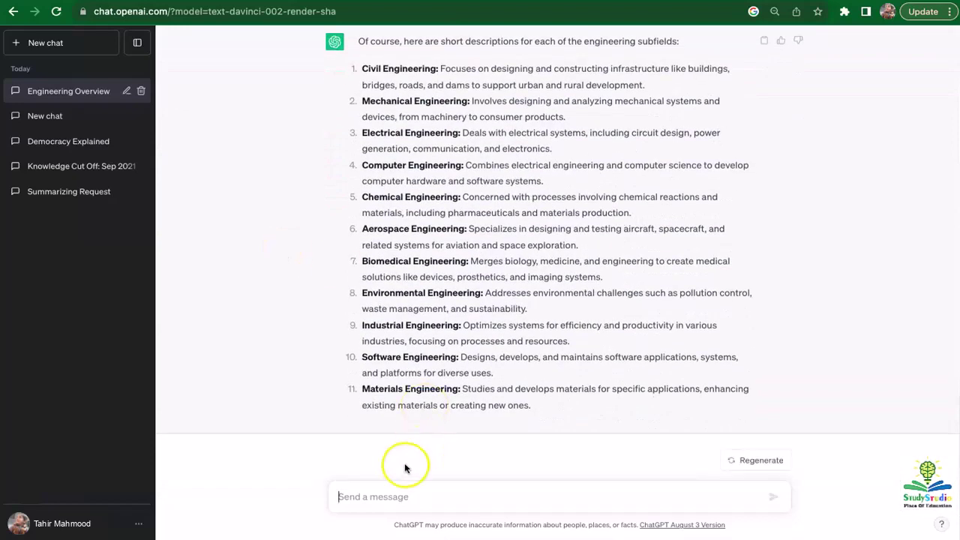
Send the follow-up "I dont like 10 and 11. remove them from the list?"
type("I dont like 10 a")
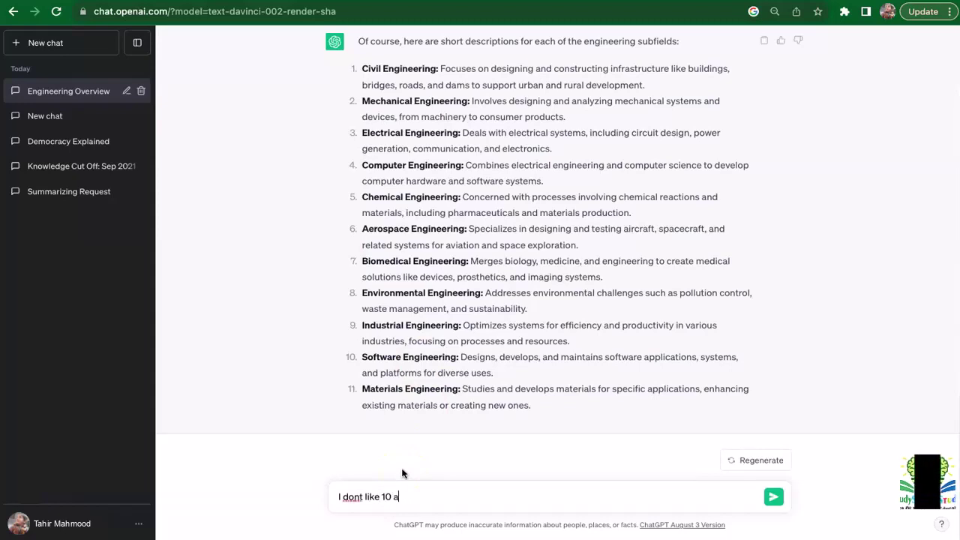
type("nd 11")
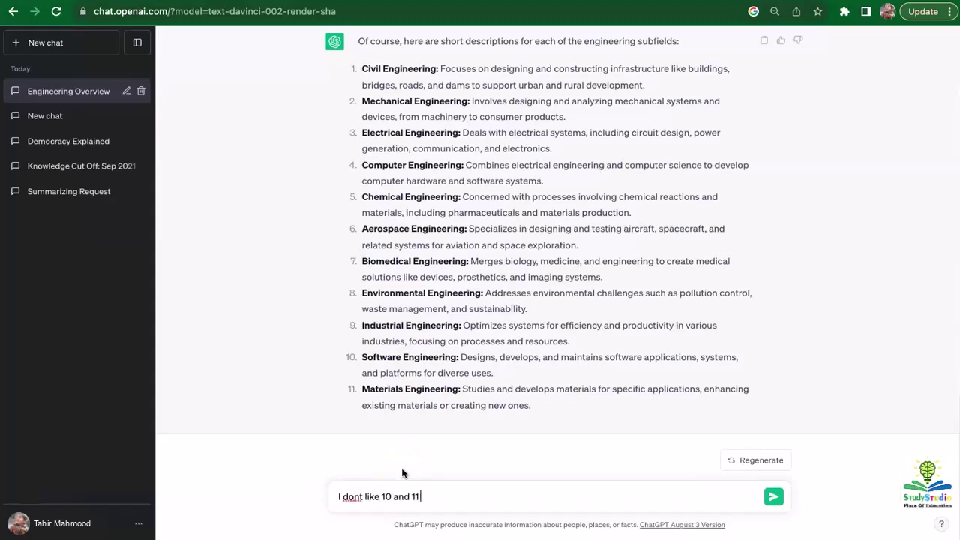
type(". remove t")
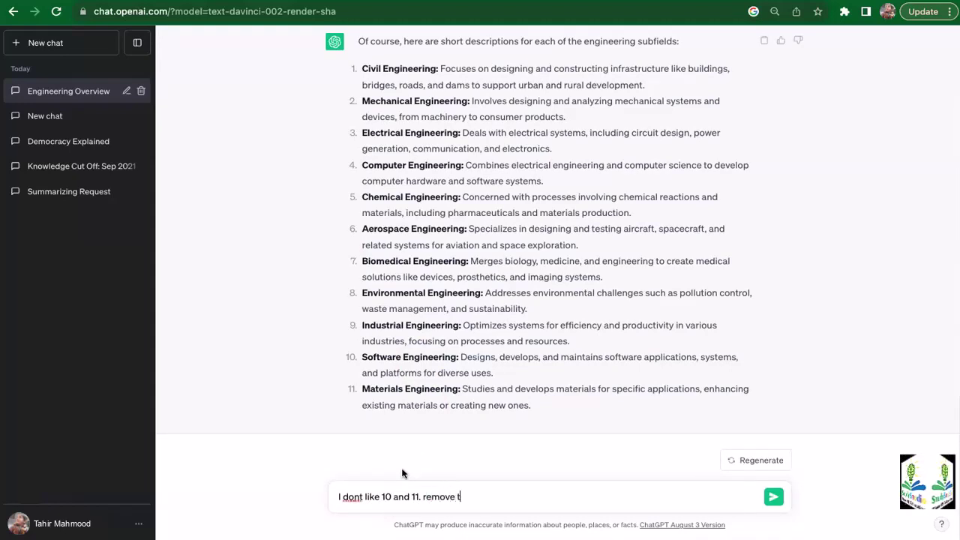
type("hem from the li")
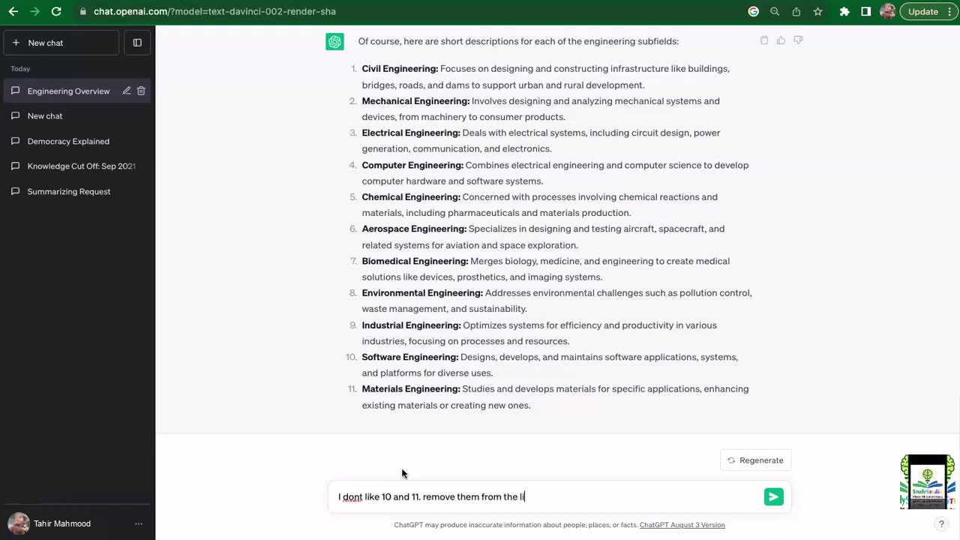
type("st?")
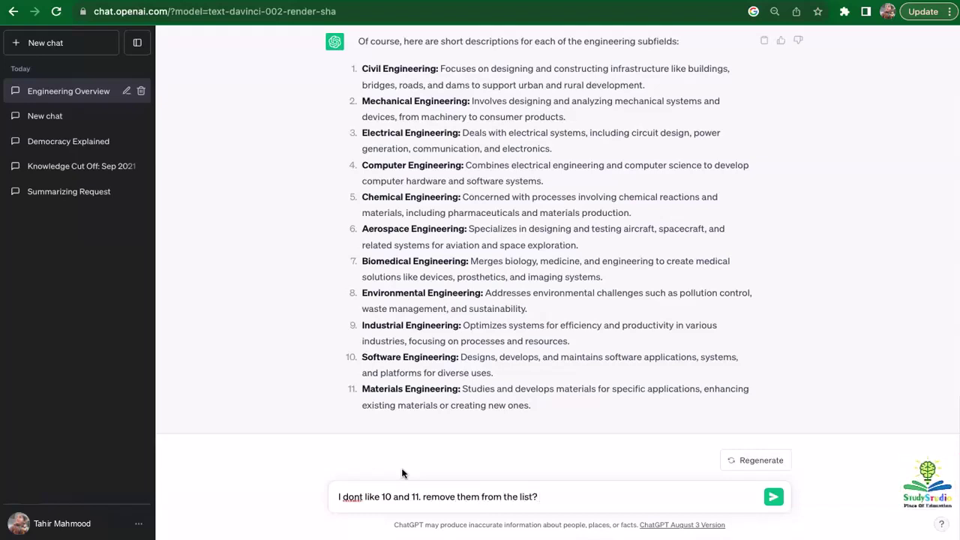
key("Return")
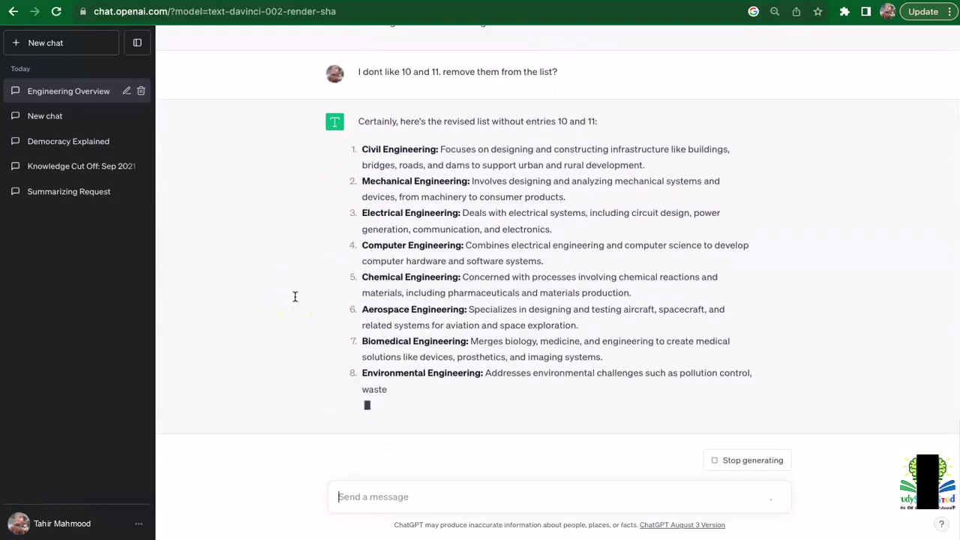
Send the follow-up "output is tabular format with two columns. Engineering field and description", correcting the spelling of Engineering
type("s")
key("BackSpace")
type("o")
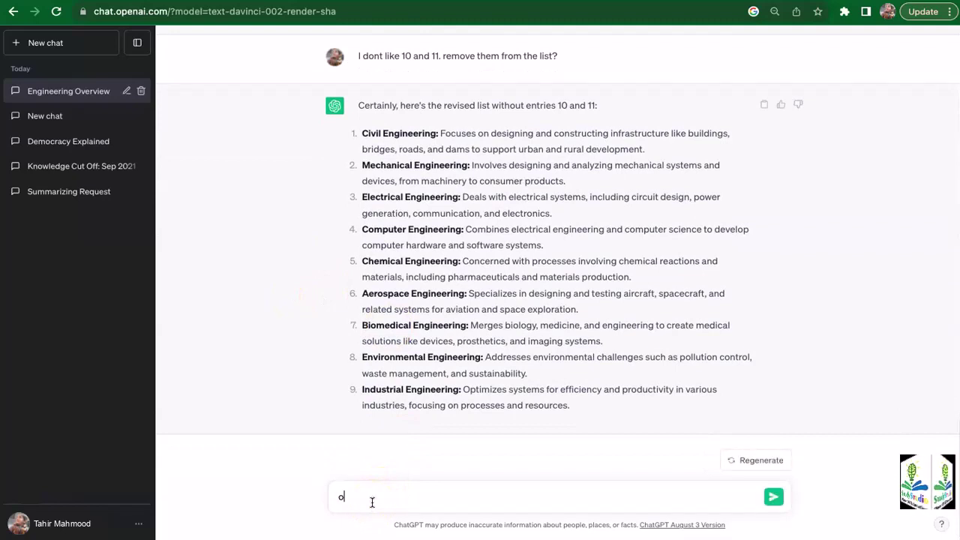
type("ut put is tabular format with two colum")
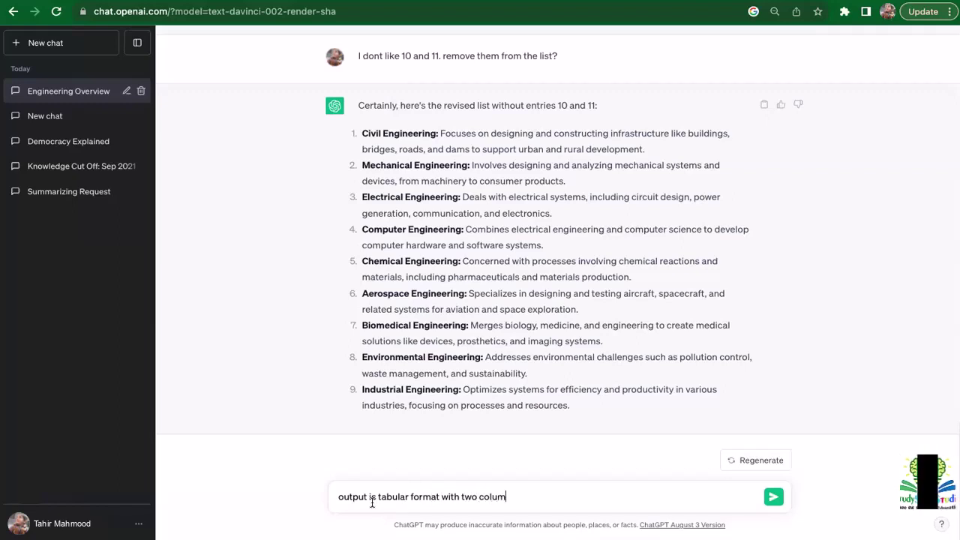
type("ns. En")
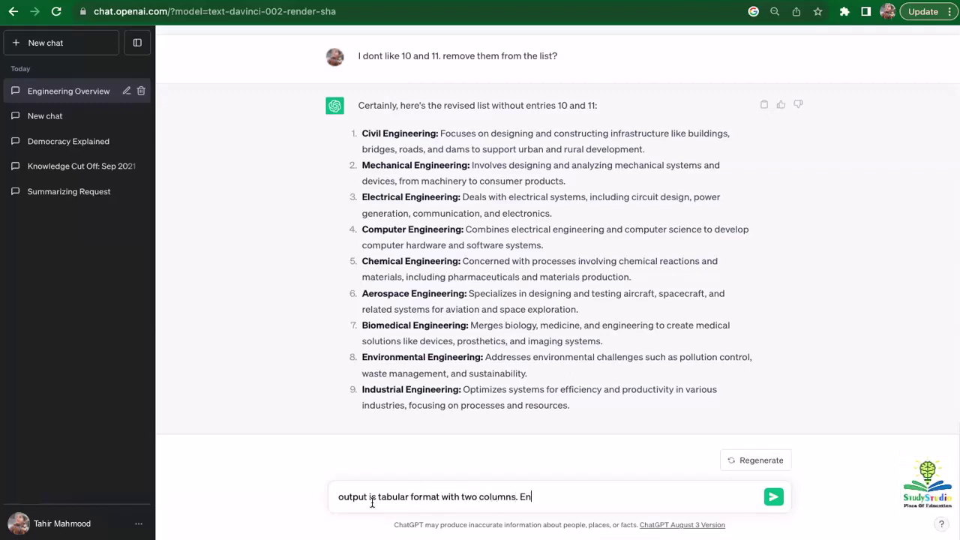
type("ginerng")
key("BackSpace")
key("BackSpace")
key("BackSpace")
key("BackSpace")
type("erring field")
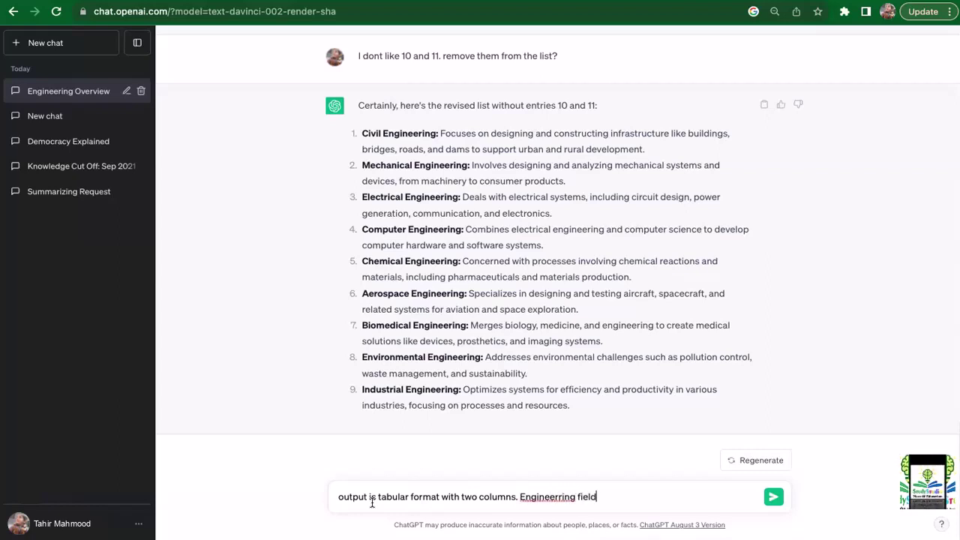
type(" and ")
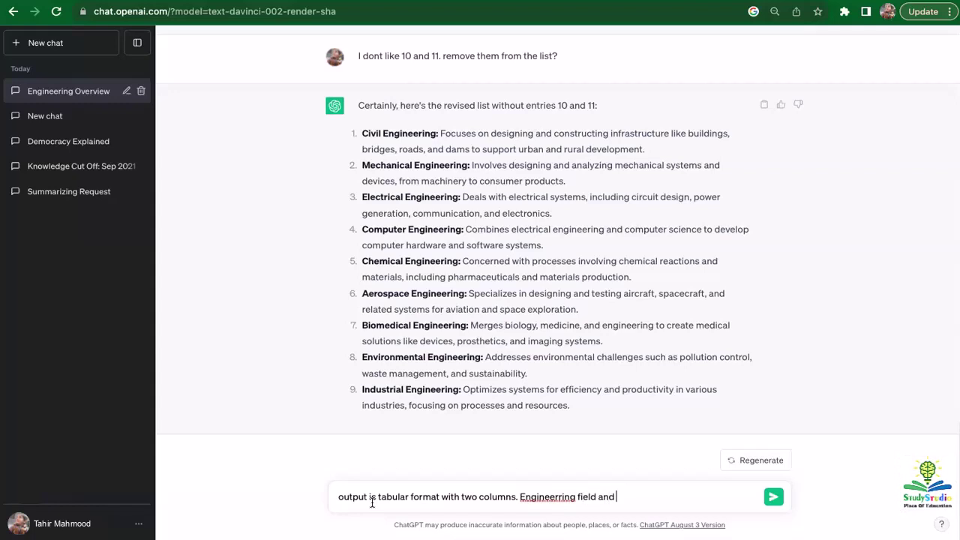
type("descrip")
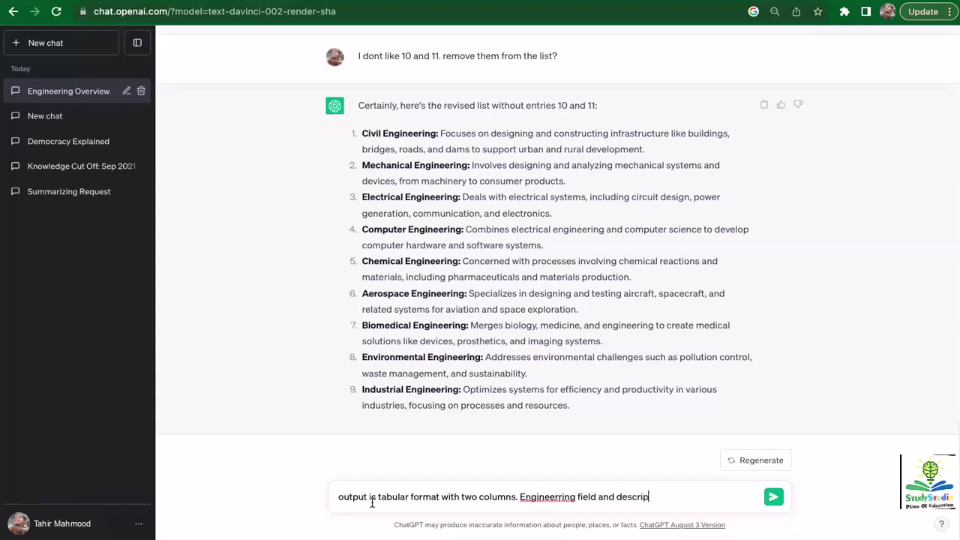
type("tion")
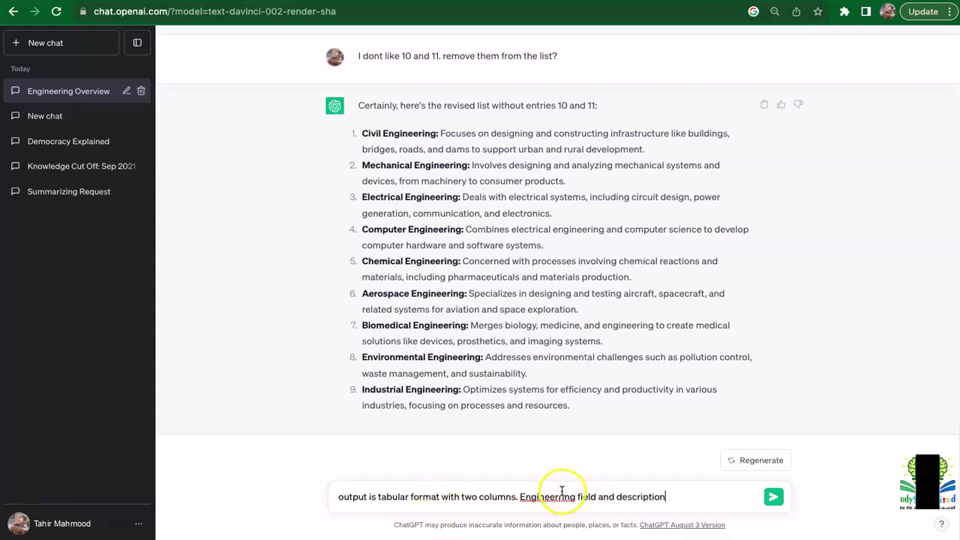
key("Return")
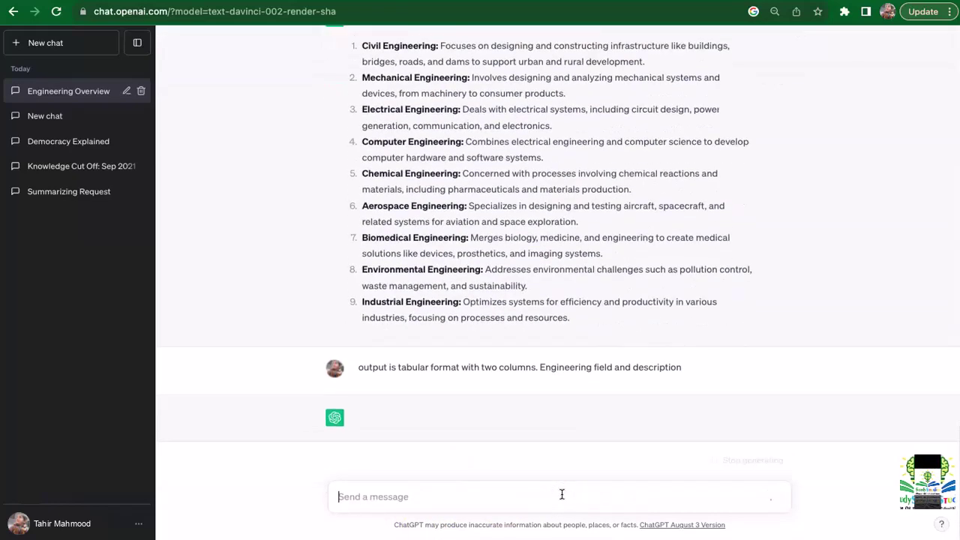
Review the whole engineering conversation from the first question through each follow-up prompt and its answer
left_click(364, 376)
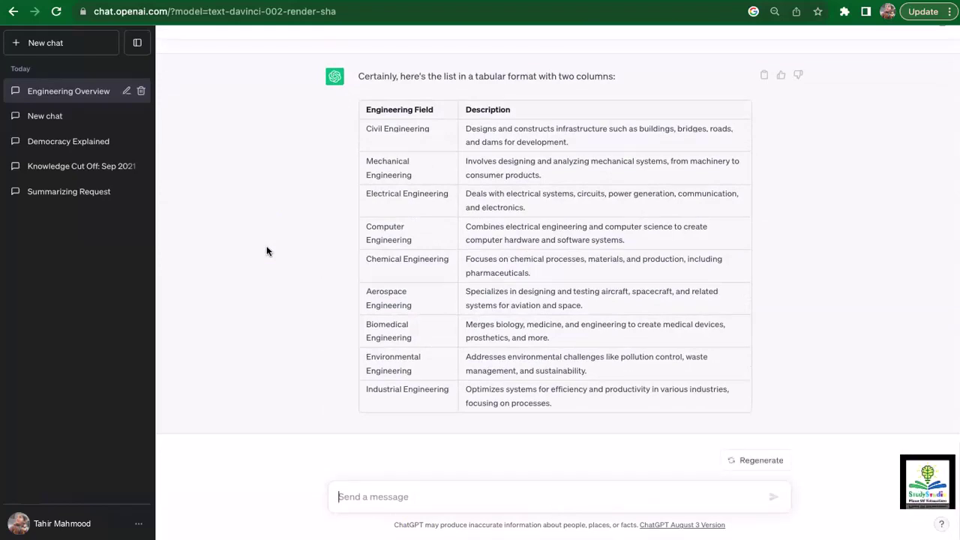
scroll(267, 251, "up", 20)
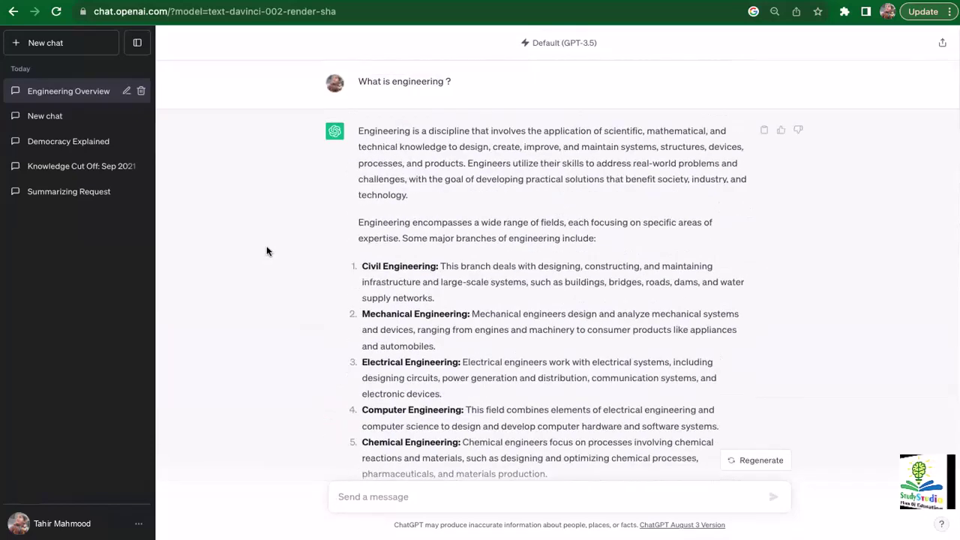
scroll(525, 231, "down", 2)
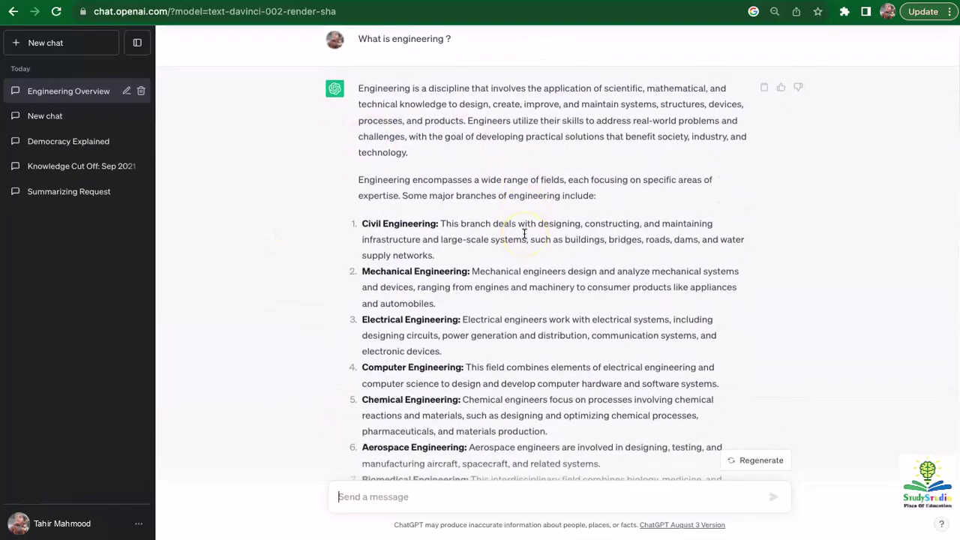
scroll(525, 233, "down", 20)
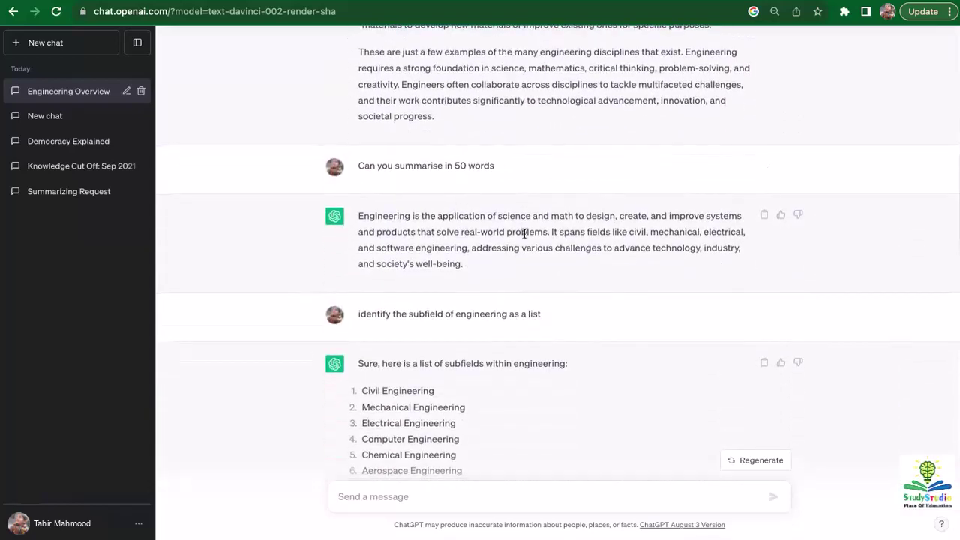
scroll(524, 233, "down", 6)
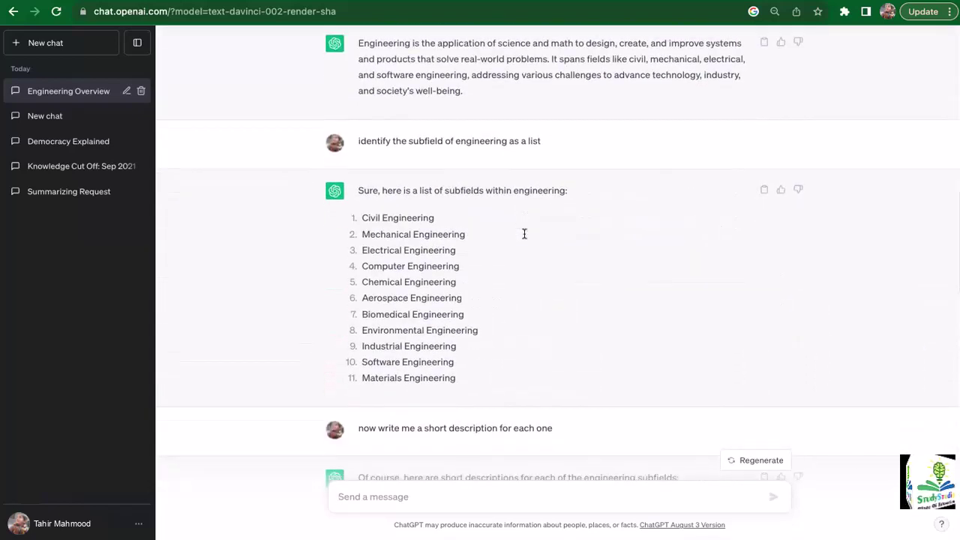
scroll(524, 233, "down", 5)
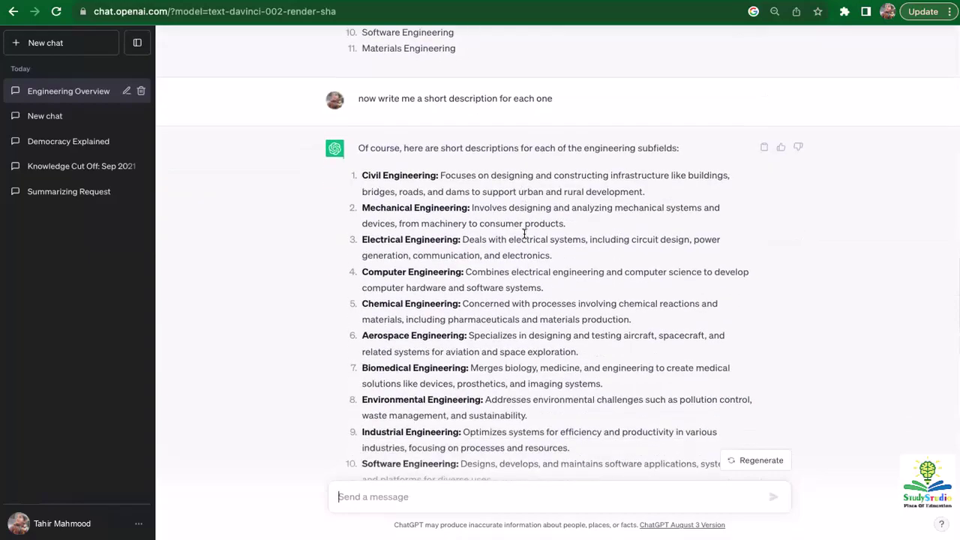
scroll(524, 233, "down", 12)
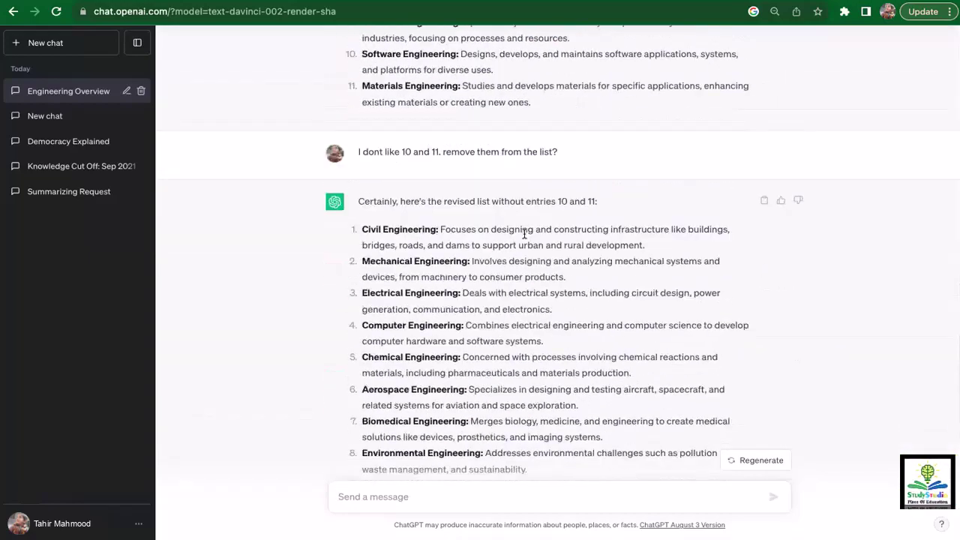
scroll(524, 234, "down", 2)
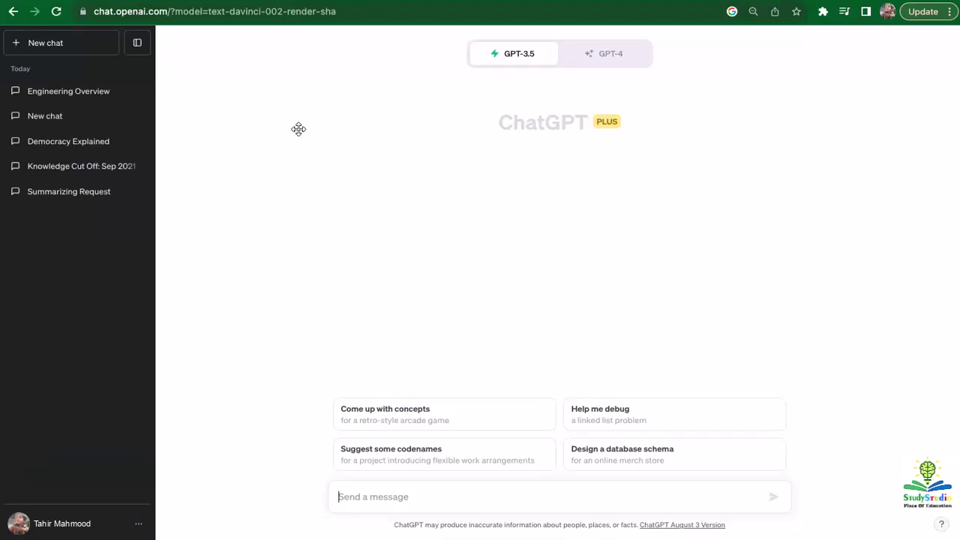
Draft a message in the new ChatGPT chat saying a list of reviews will be provided and the job is to classify them
left_click(368, 495)
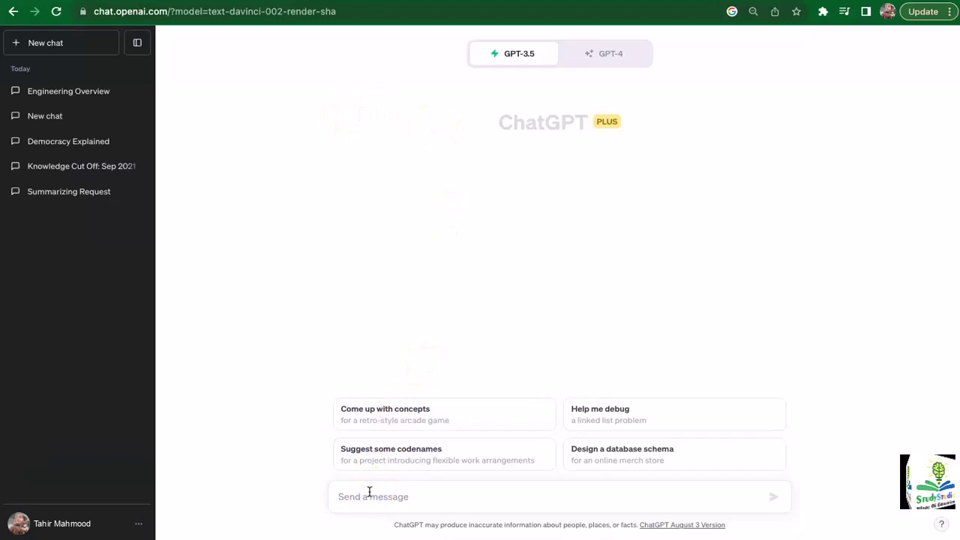
type("I am goin")
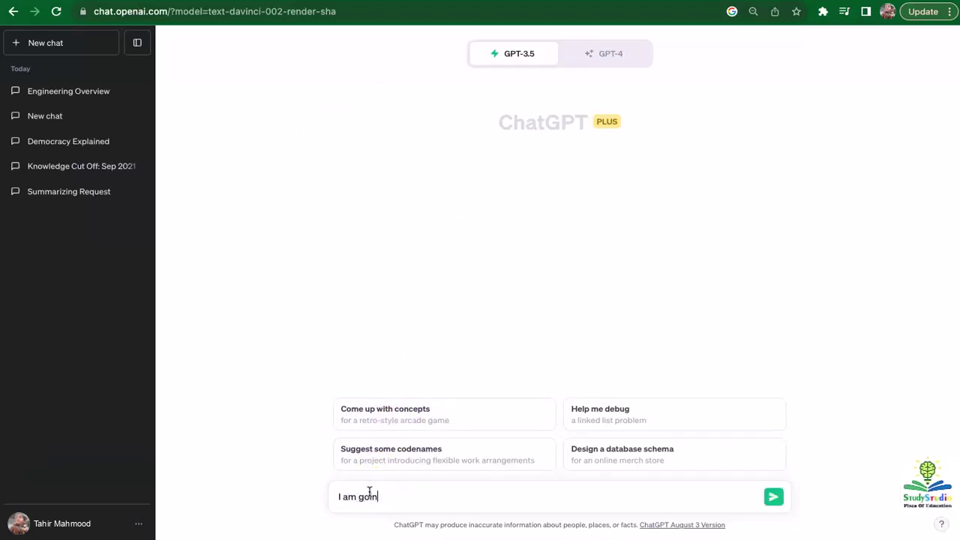
type("g to pr")
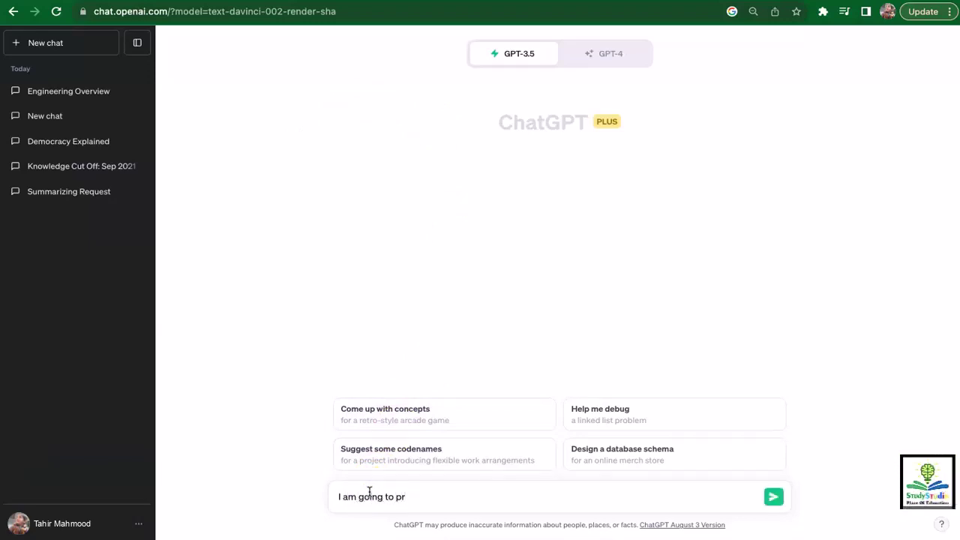
type("oivde you ")
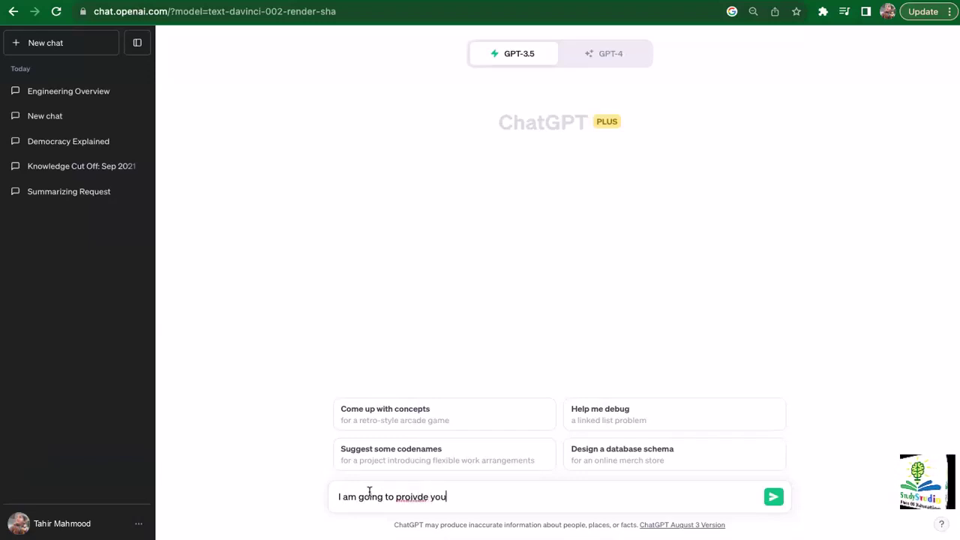
type("with a li")
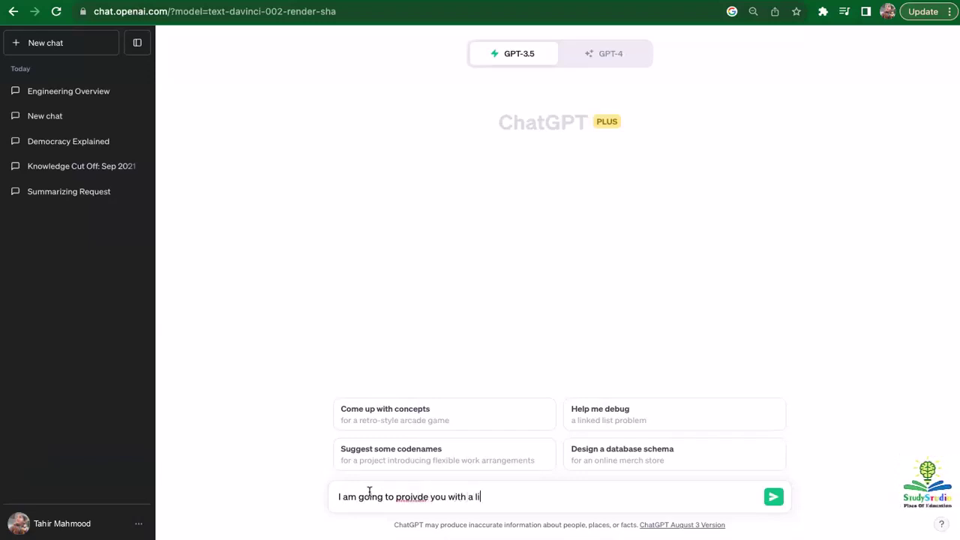
type("st of revie")
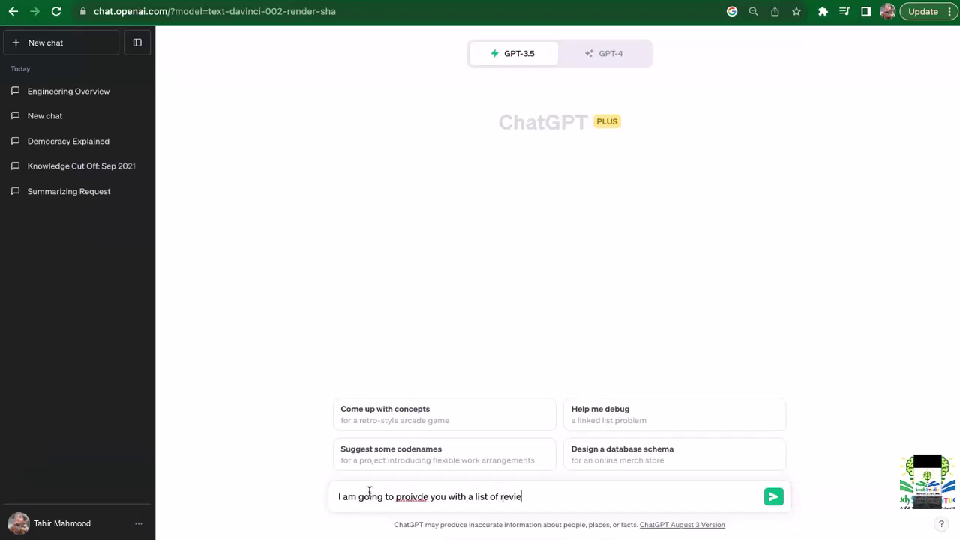
type("ws. Yo")
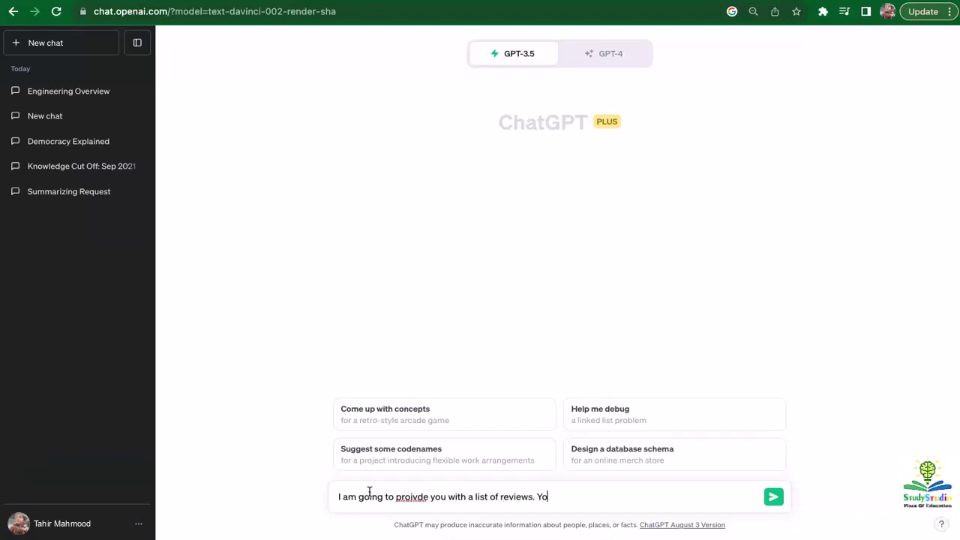
type("ur job is cl")
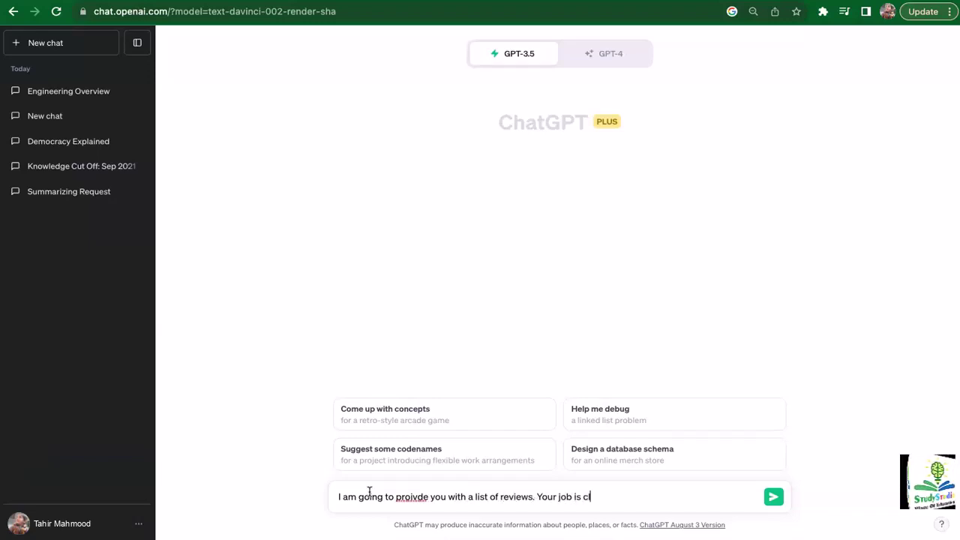
type("asify them")
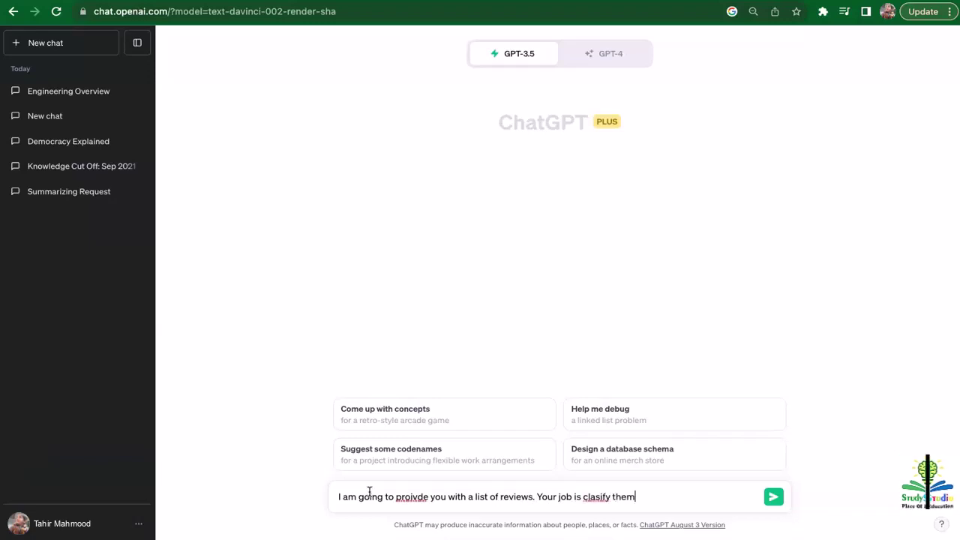
type(".")
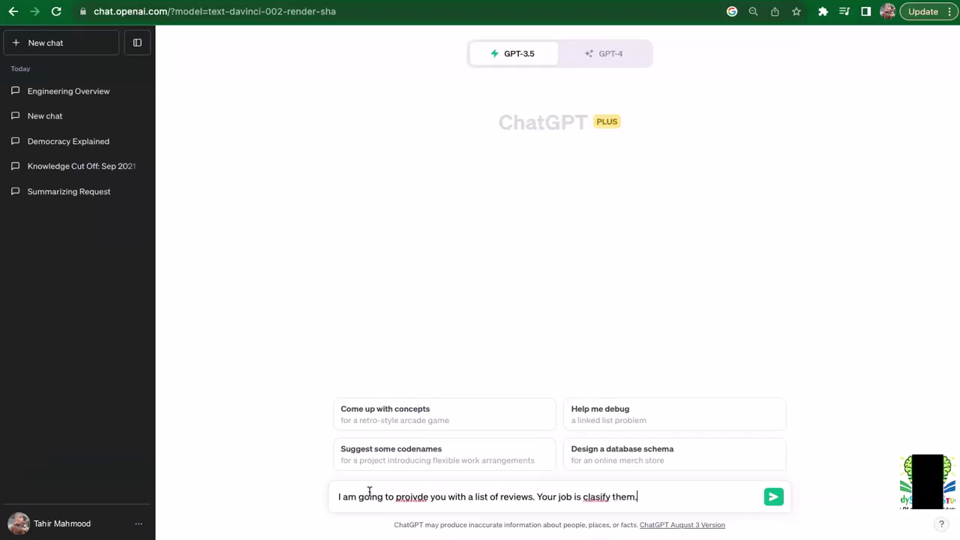
Correct the spelling of "provide" and "classify" in the drafted prompt and send it
left_click(413, 496)
key("BackSpace")
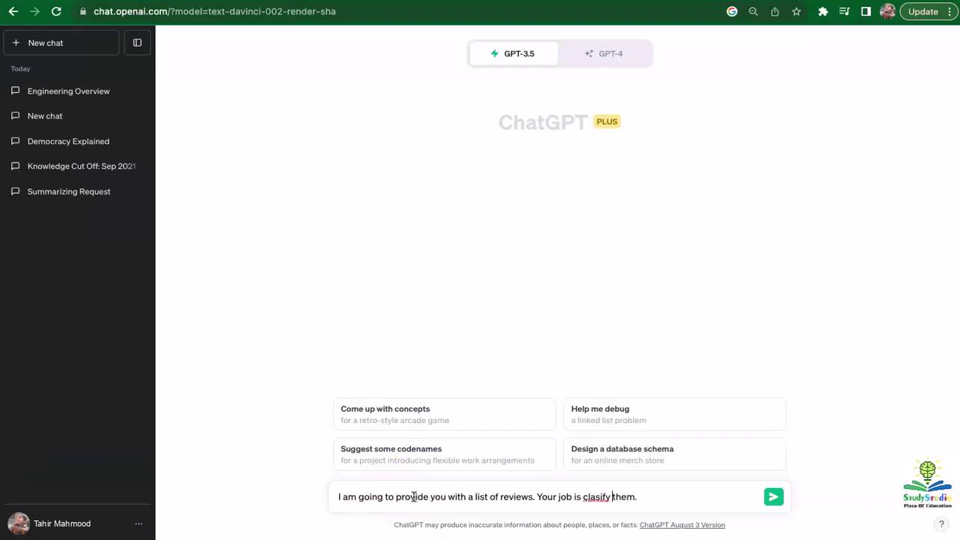
type("s")
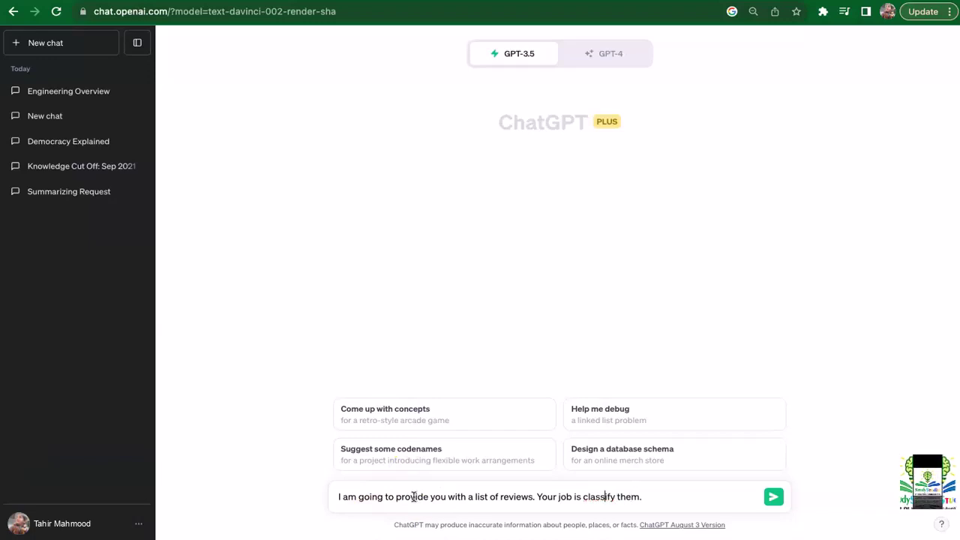
key("Return")
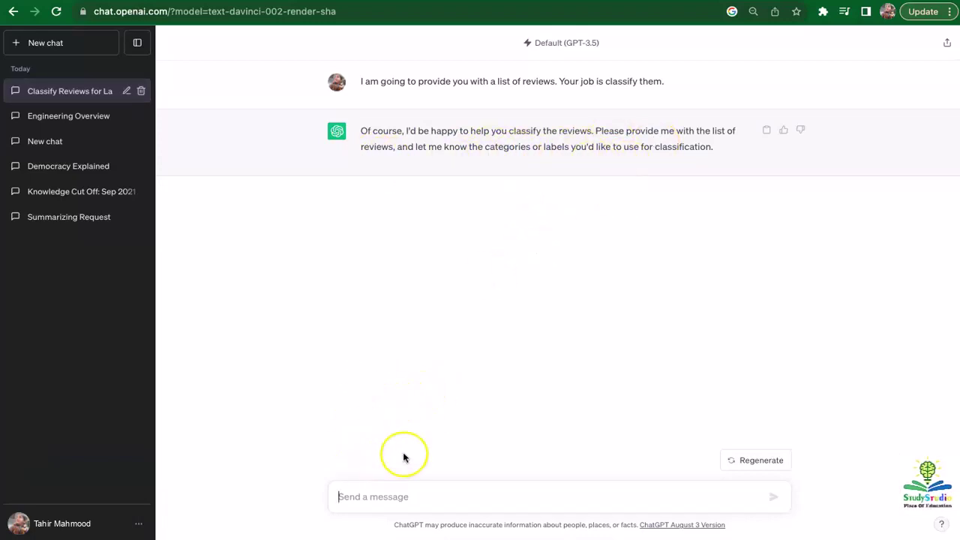
Send the follow-up "the categories are good, bad or neutral."
type("the")
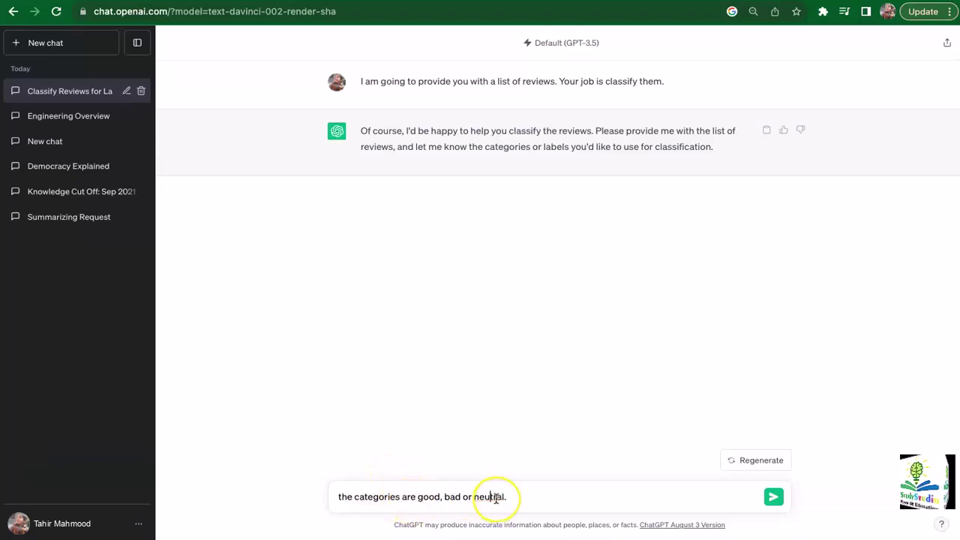
key("Return")
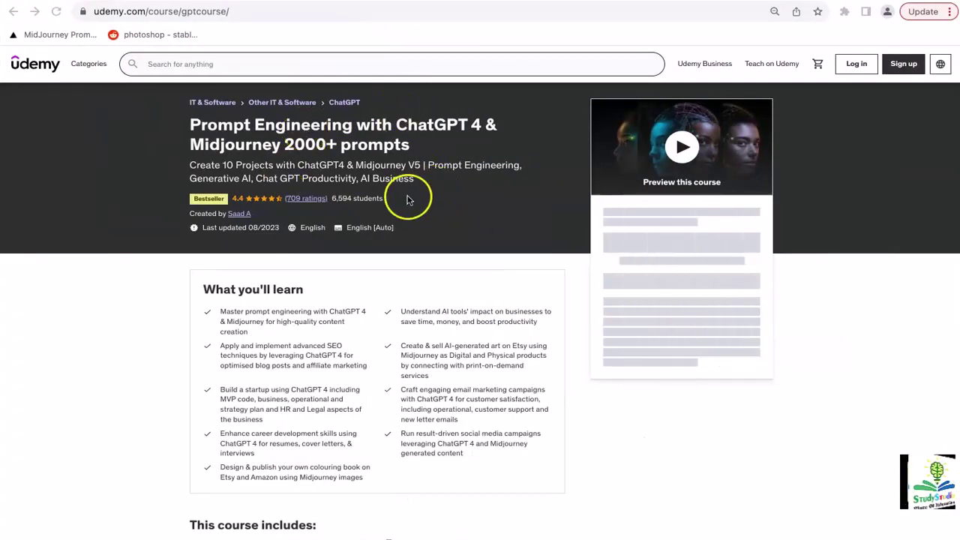
On the Udemy course page, show all reviews and copy the text of the one starting "What a rare gem of a course"
scroll(443, 278, "down", 20)
scroll(442, 275, "down", 10)
scroll(442, 278, "up", 6)
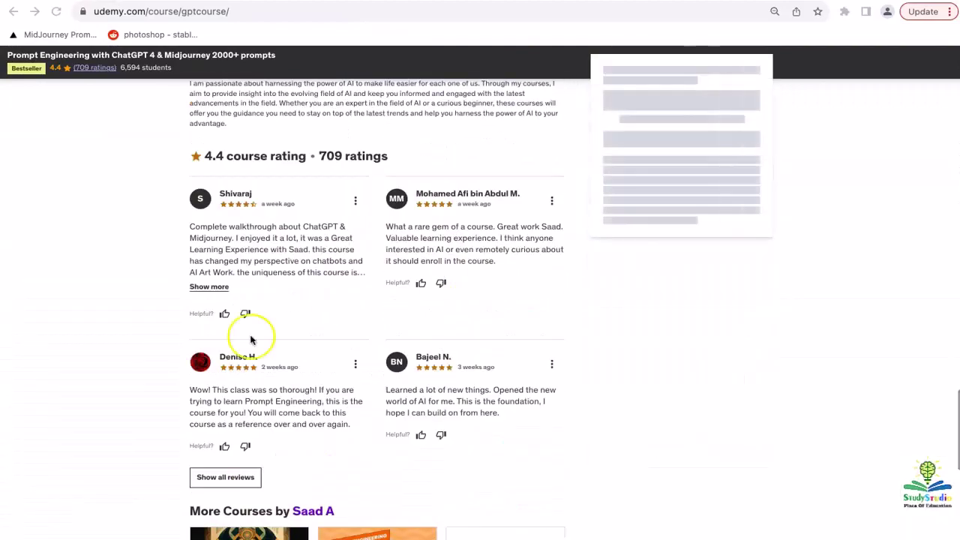
left_click(219, 477)
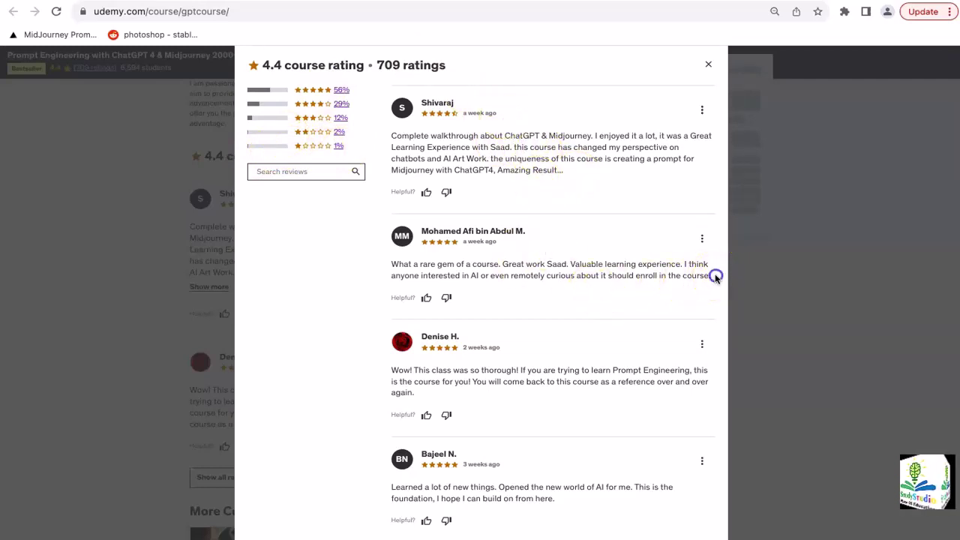
left_click_drag(714, 276, 388, 266)
key("super+c")
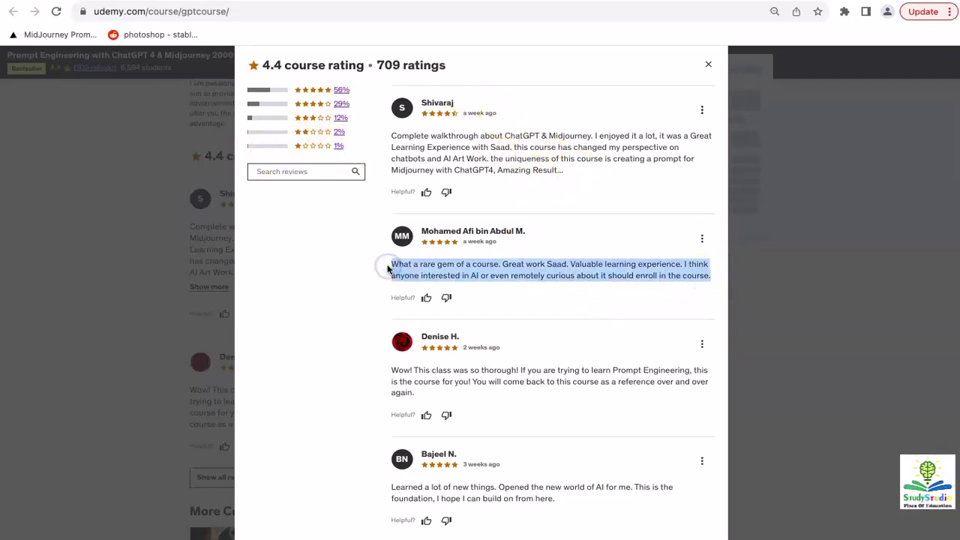
Switch back to ChatGPT and send the copied "What a rare gem of a course" review enclosed in quotation marks
key("ctrl+Left")
left_click(435, 493)
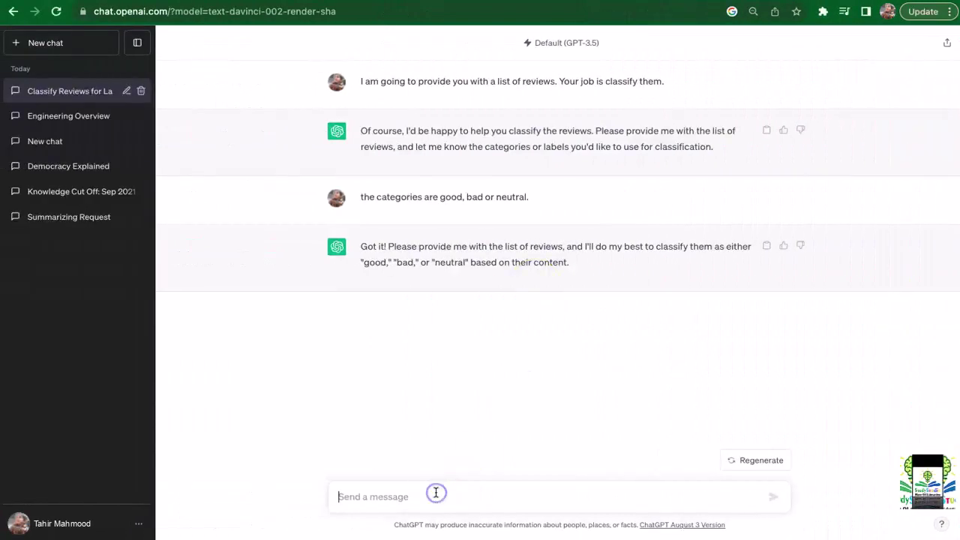
type("\"v")
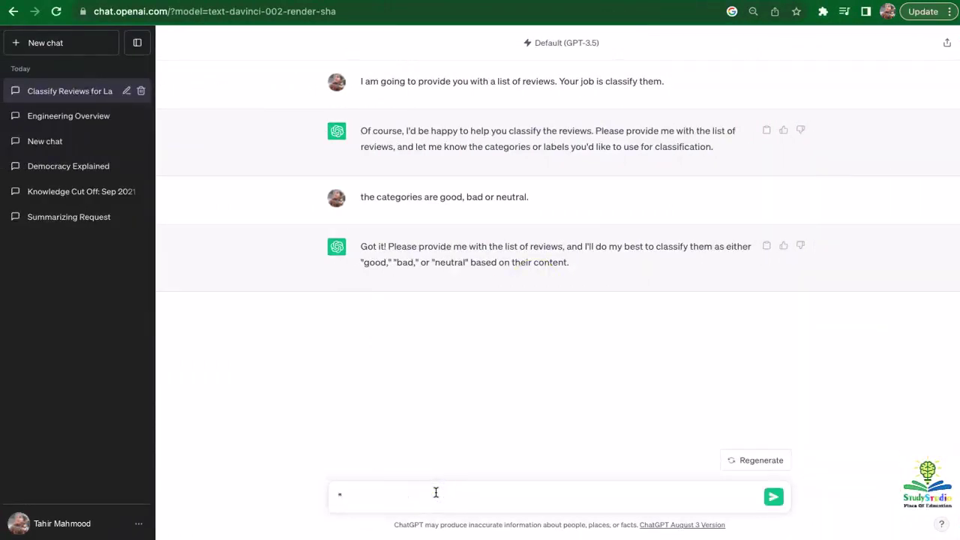
key("super+v")
type("\"")
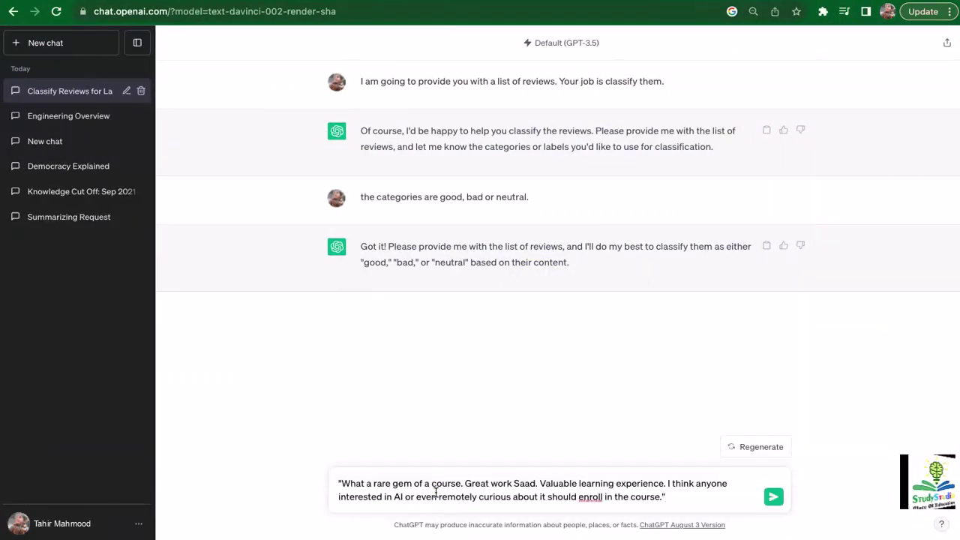
key("Return")
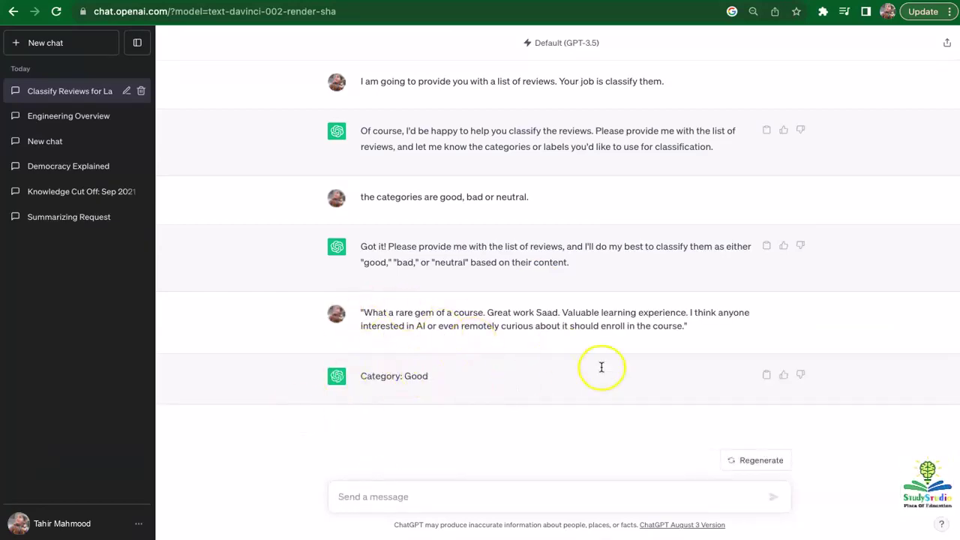
Return to the Udemy reviews and copy the one starting "Learned a lot of new things"
key("ctrl+Right")
scroll(521, 375, "down", 3)
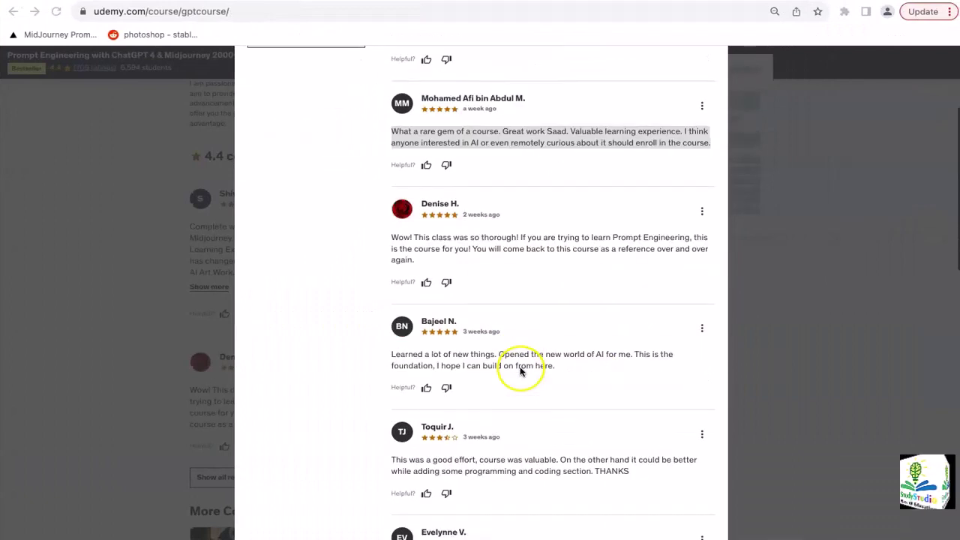
left_click_drag(570, 367, 384, 356)
key("super+c")
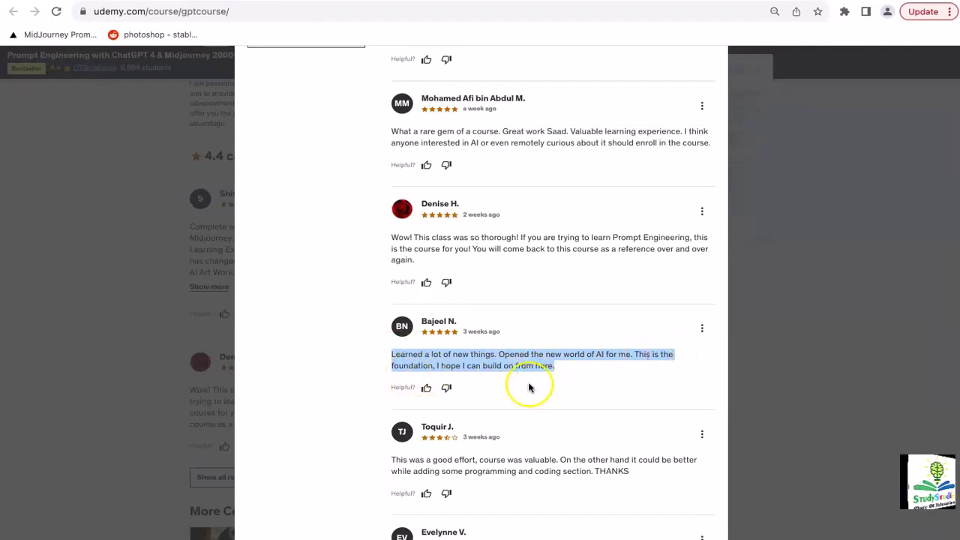
Switch to ChatGPT and send the copied "Learned a lot of new things" review enclosed in quotation marks
key("ctrl+Left")
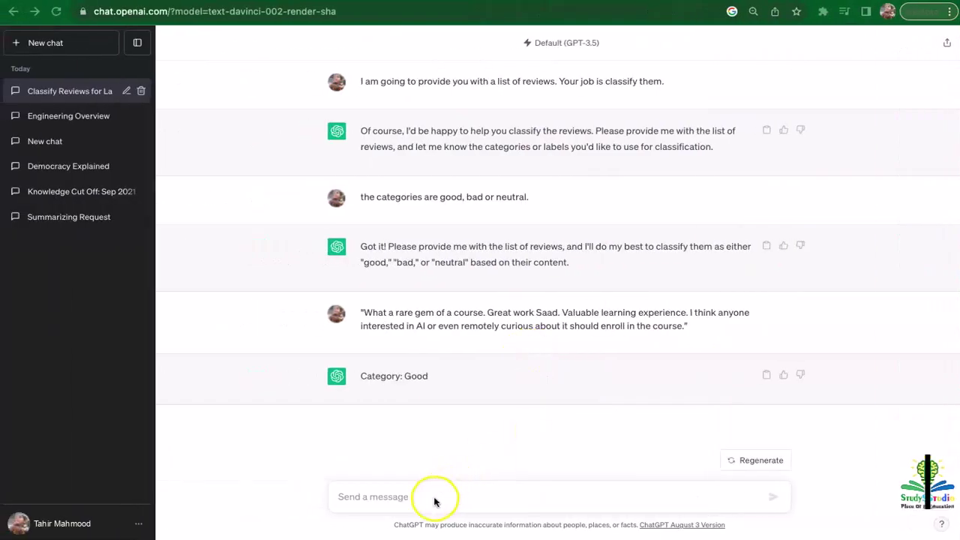
left_click(434, 497)
key("super+v")
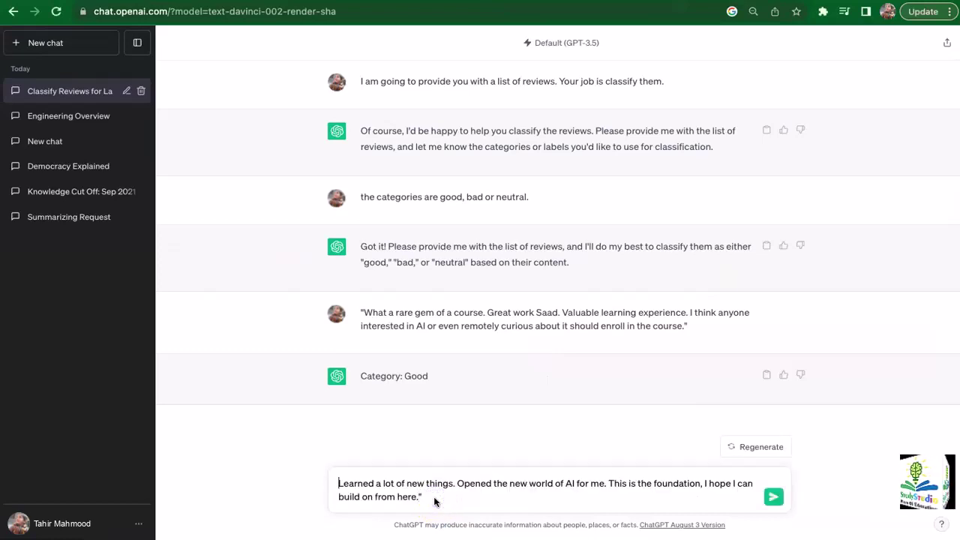
type("\"")
key("Return")
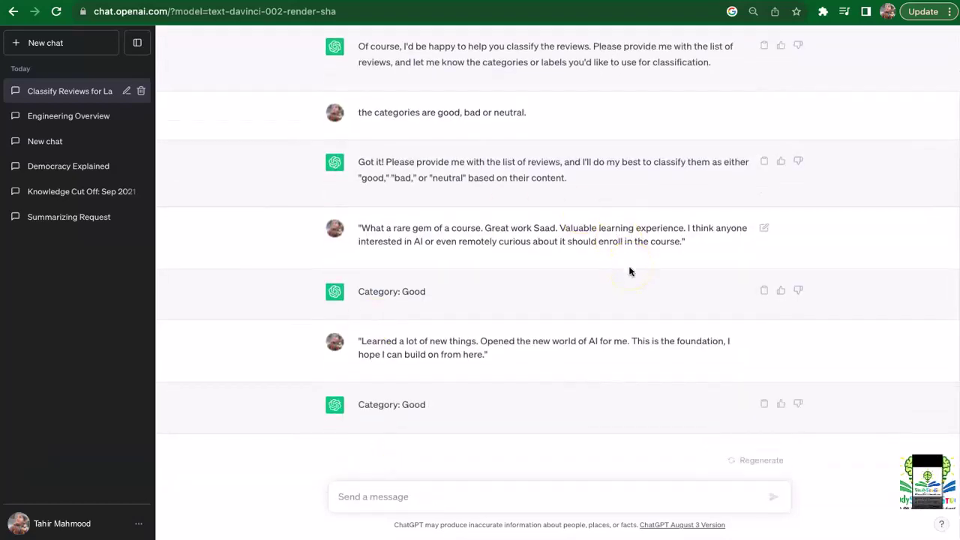
Filter the Udemy reviews to one star and copy the review "Very boring and not easy to follow!"
key("super+Tab")
scroll(533, 225, "up", 5)
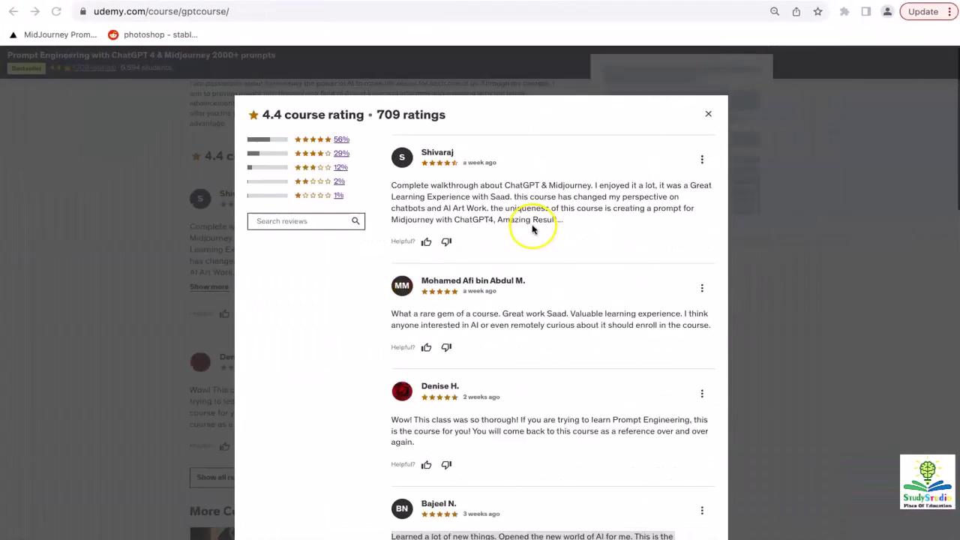
left_click(338, 195)
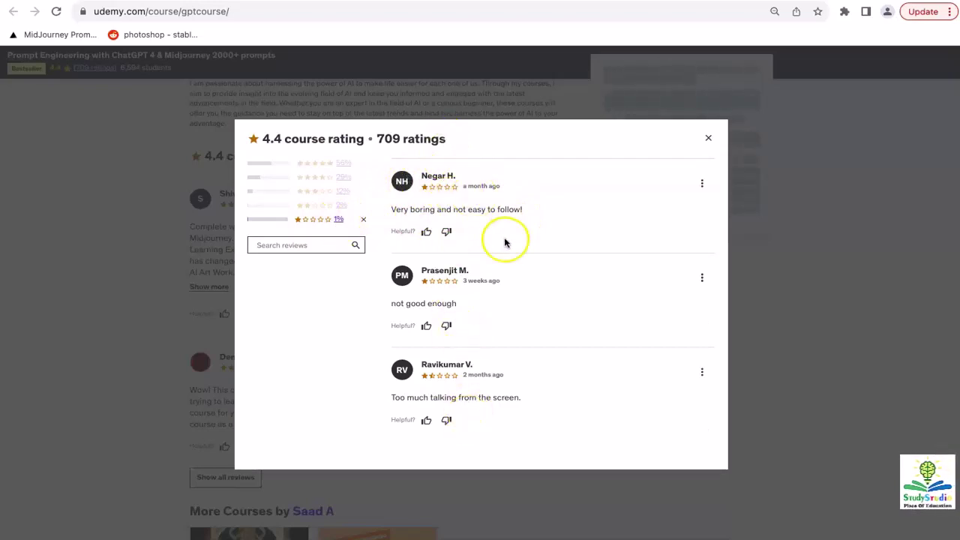
left_click_drag(525, 209, 391, 207)
key("ctrl+c")
Switch to ChatGPT and send the copied review "Very boring and not easy to follow!" for classification
key("ctrl+Left")
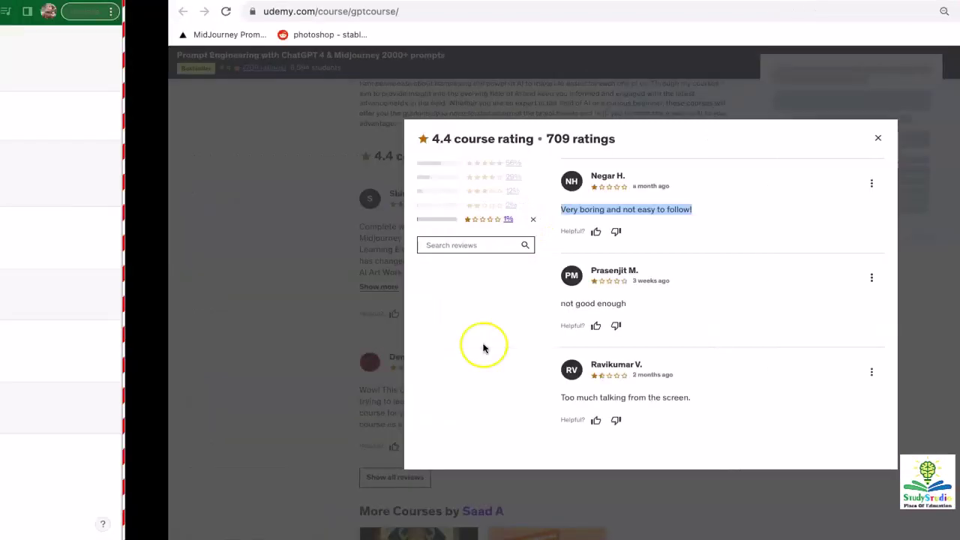
left_click(411, 496)
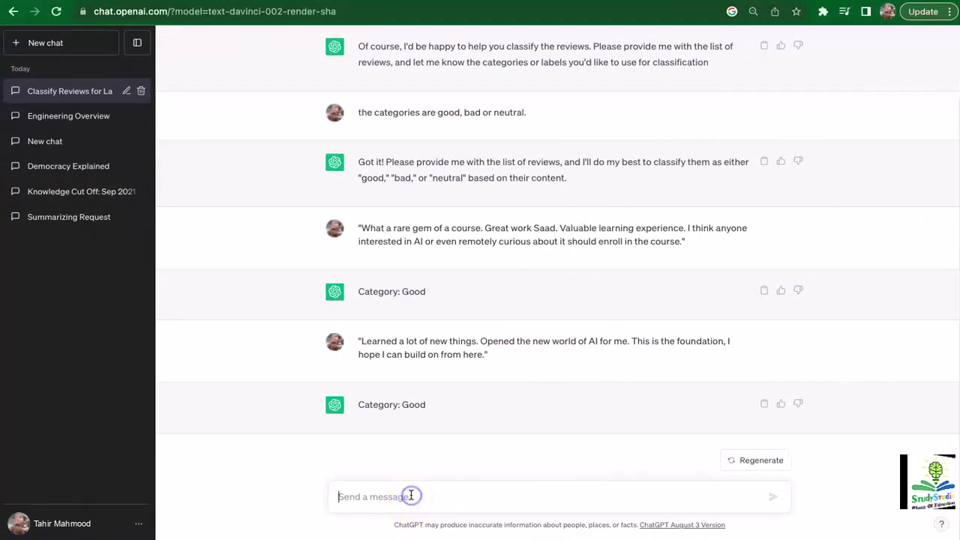
key("ctrl+v")
key("Return")
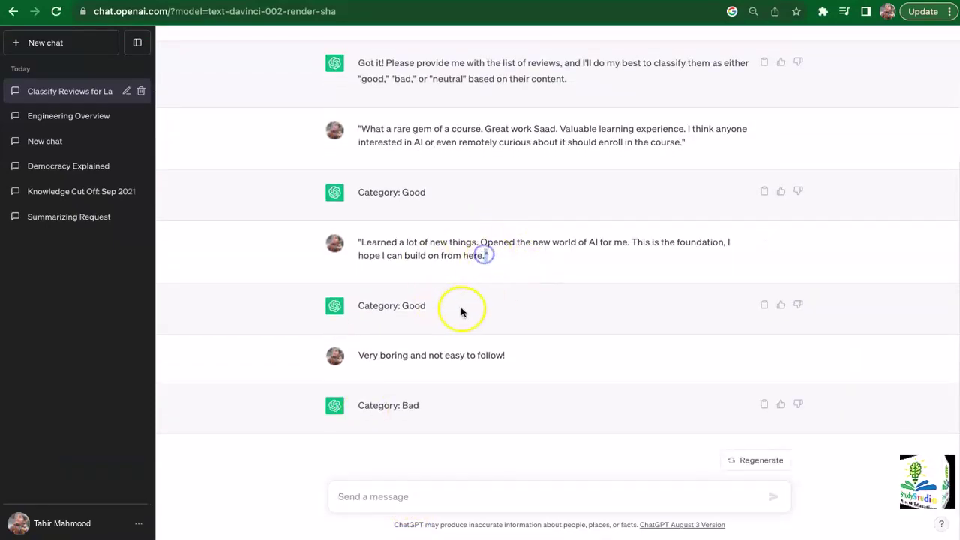
left_click_drag(514, 355, 363, 353)
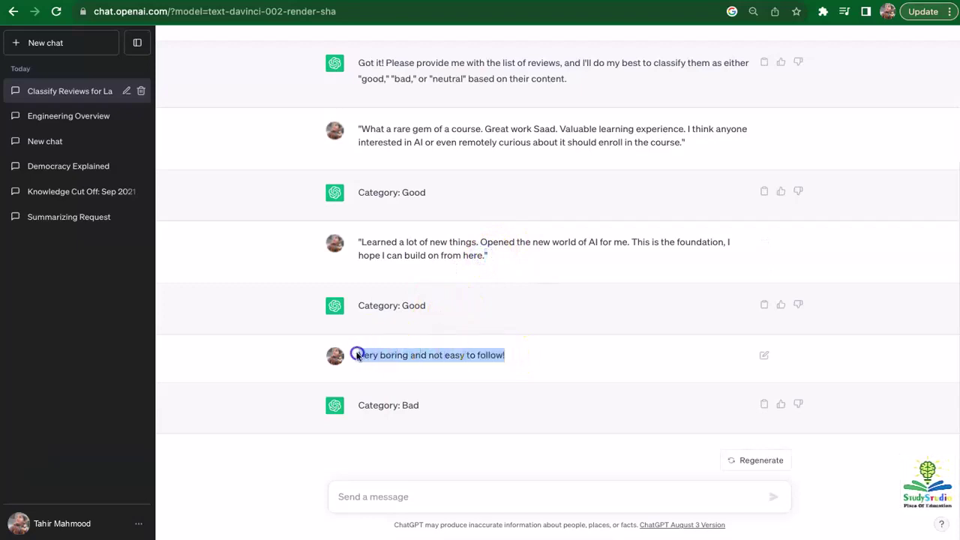
left_click(579, 421)
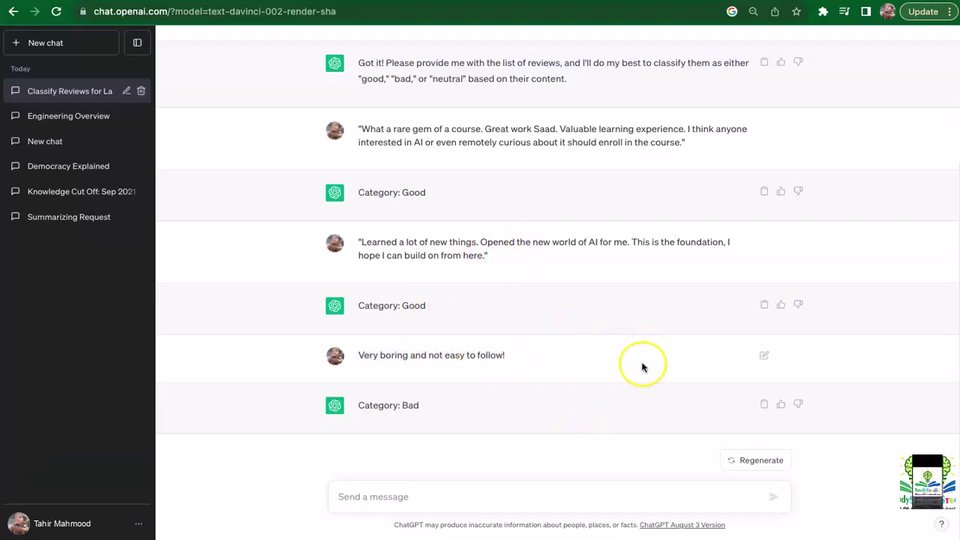
Return to the one-star Udemy reviews and copy the review "Too much talking from the screen."
key("ctrl+Right")
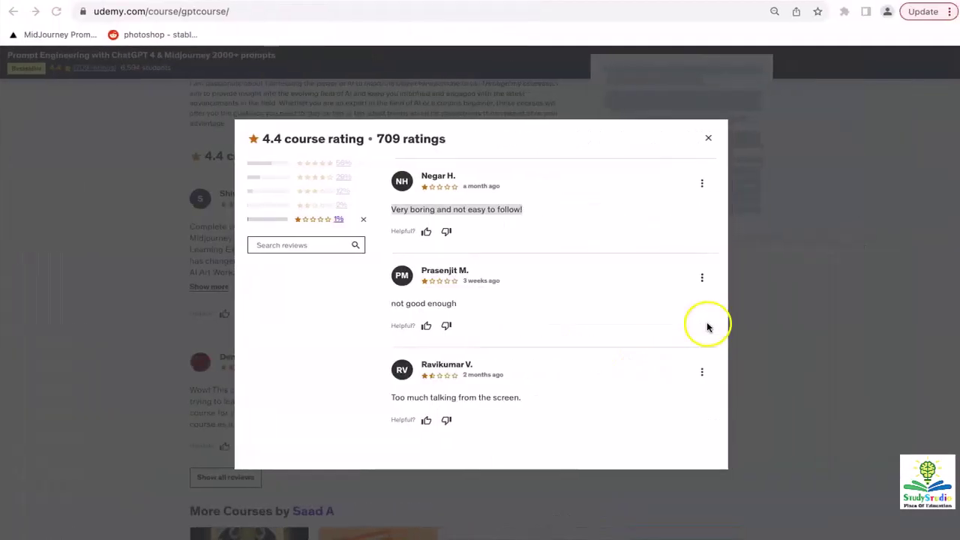
left_click(510, 325)
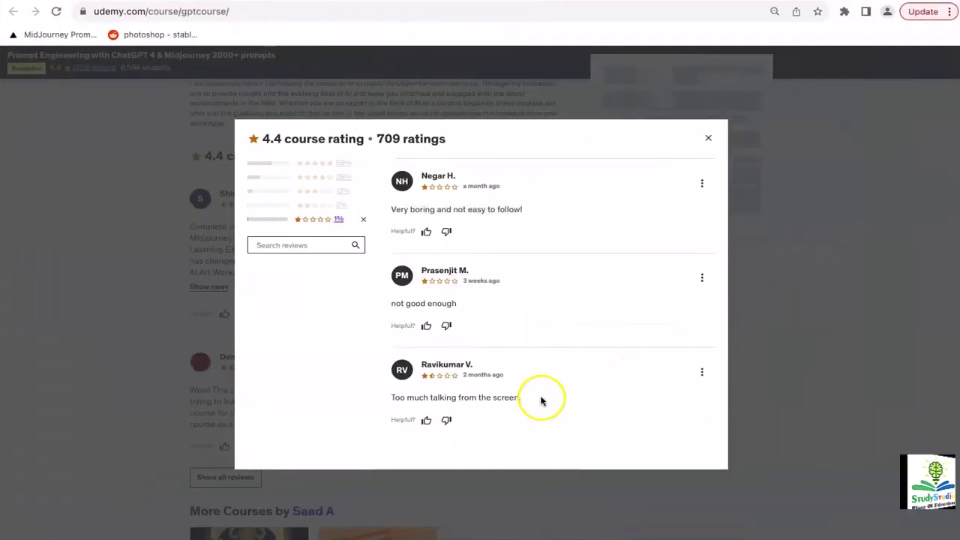
left_click_drag(538, 399, 379, 398)
key("ctrl+c")
Switch to ChatGPT and send the copied review "Too much talking from the screen." for classification
key("ctrl+Left")
left_click(429, 495)
key("ctrl+v")
key("Return")
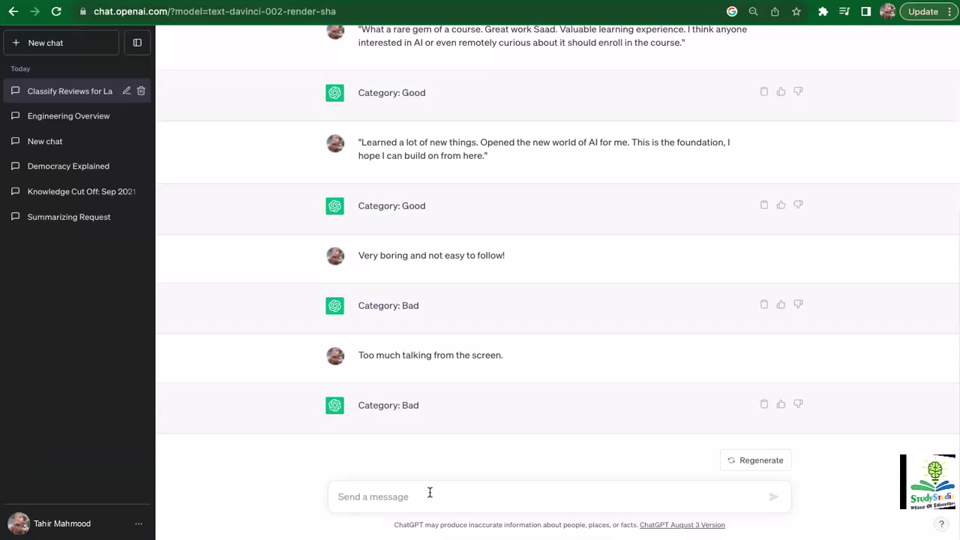
Ask ChatGPT "can you provide the data we went through in tabular format", correcting the misspelled "tabular" before sending
type("can")
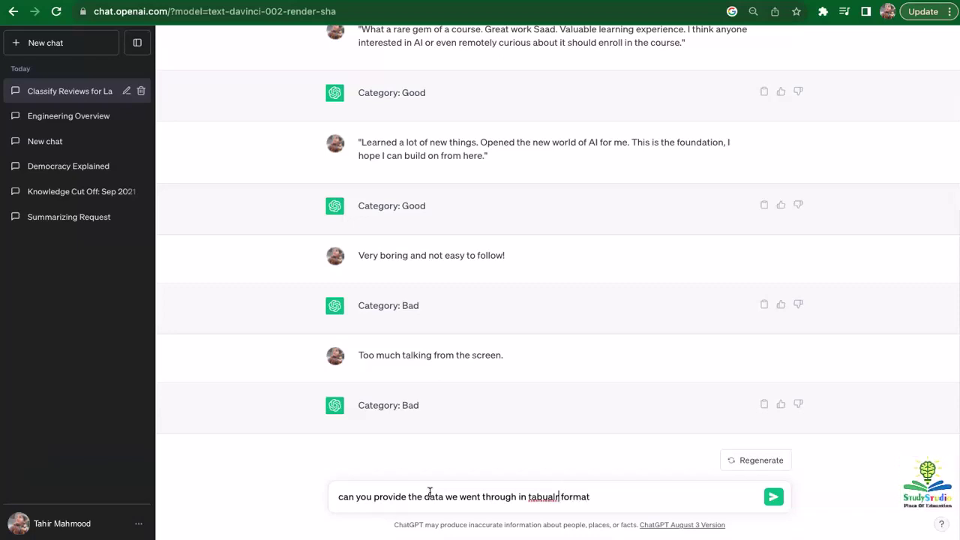
key("BackSpace")
key("Right")
type("a")
key("Return")
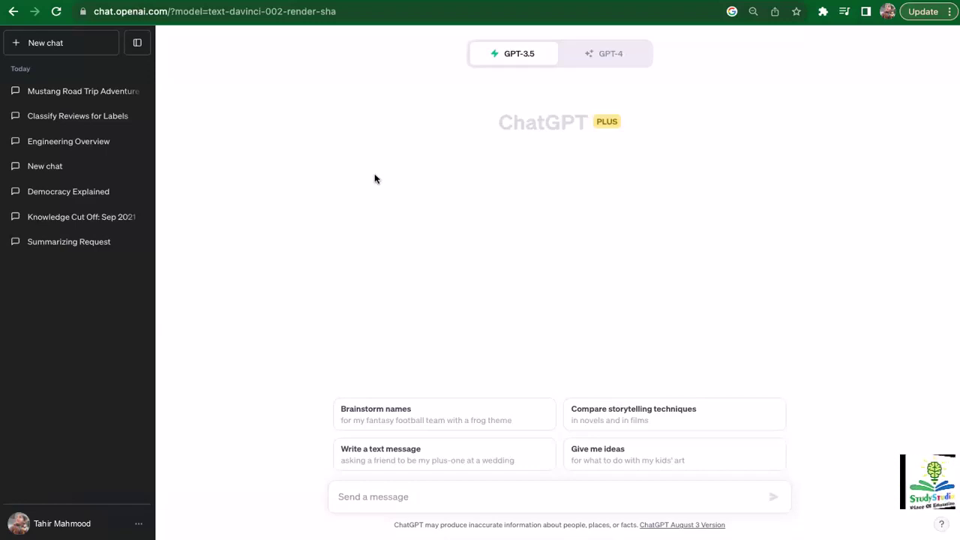
Open the Mustang Road Trip Adventure chat and select the full generated blog, from its title to the end, for reuse
left_click(81, 97)
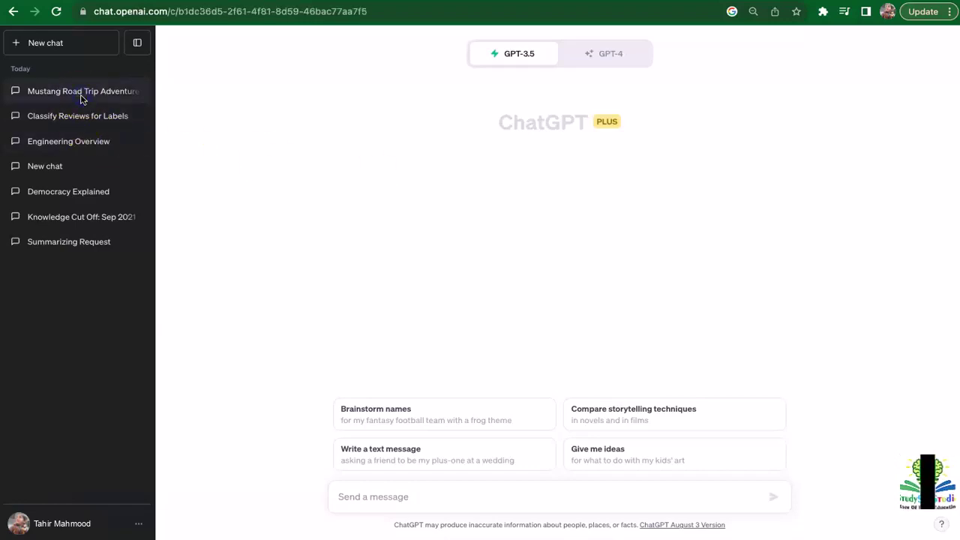
scroll(365, 180, "up", 20)
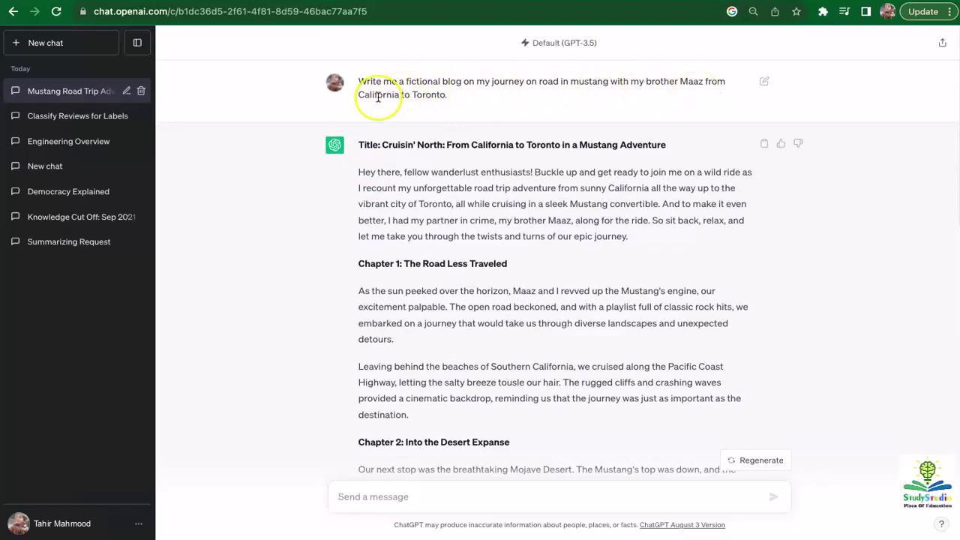
left_click(358, 145)
left_click_drag(358, 144, 626, 442)
Start a new chat and send the pasted blog followed by a dashed separator and "What was the car we were traveling in ?"
left_click(36, 45)
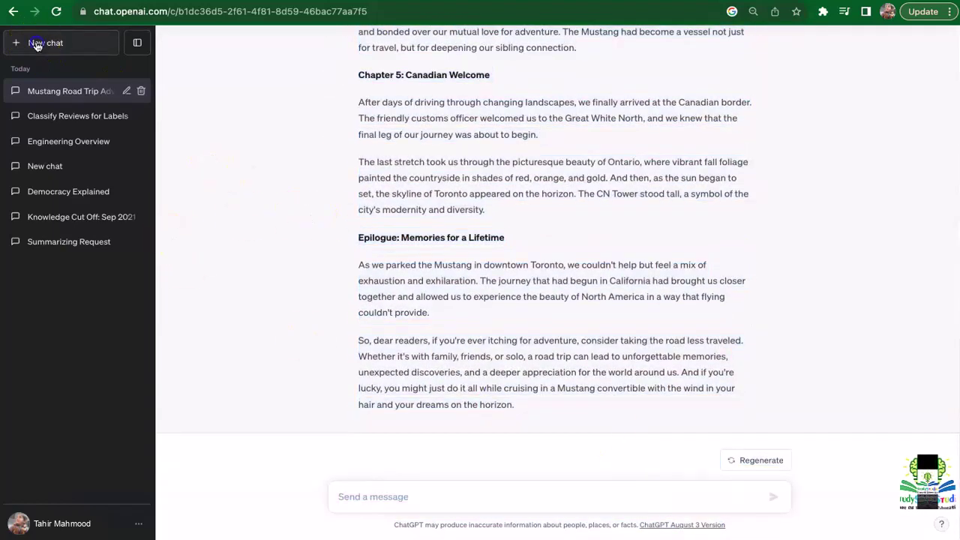
left_click(389, 502)
key("super+v")
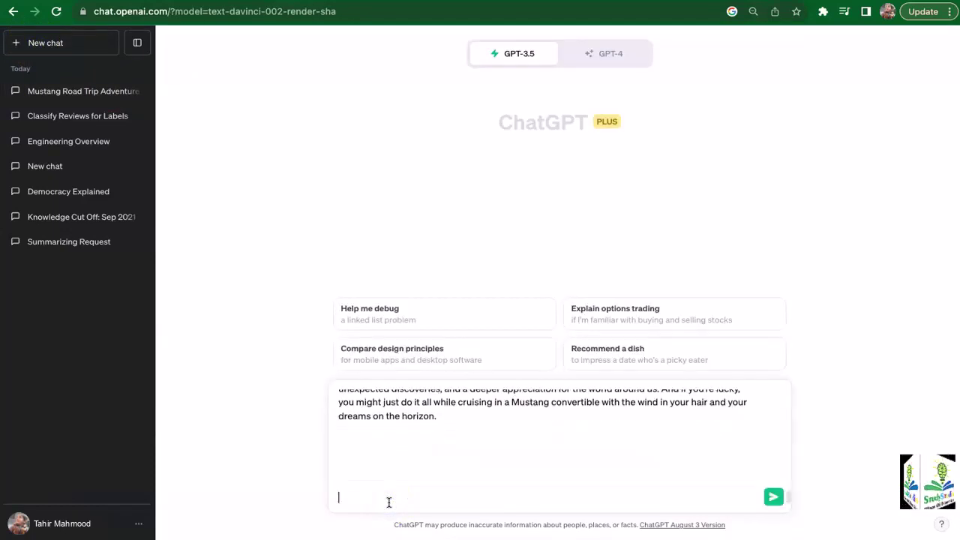
key("BackSpace")
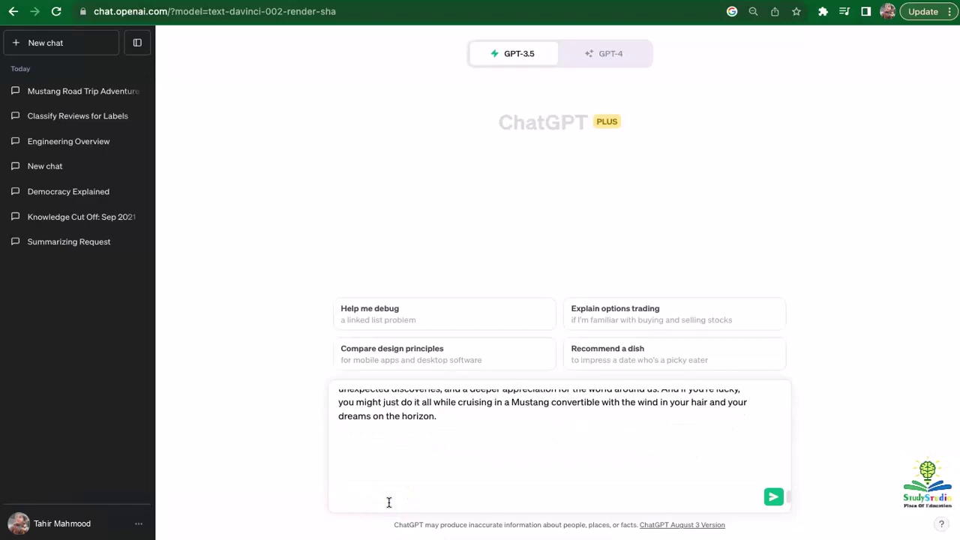
type("What was the car we were traveling in ?")
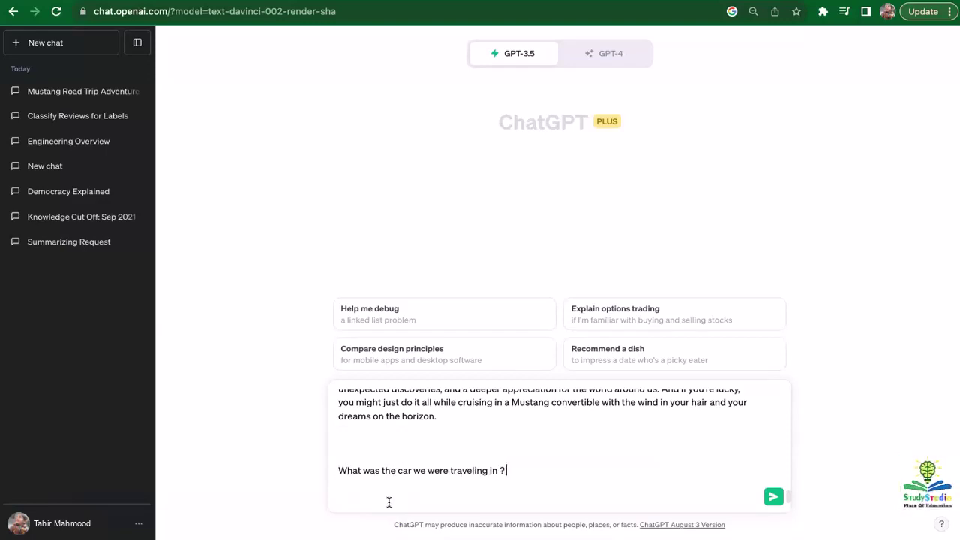
type("-----")
key("Return")
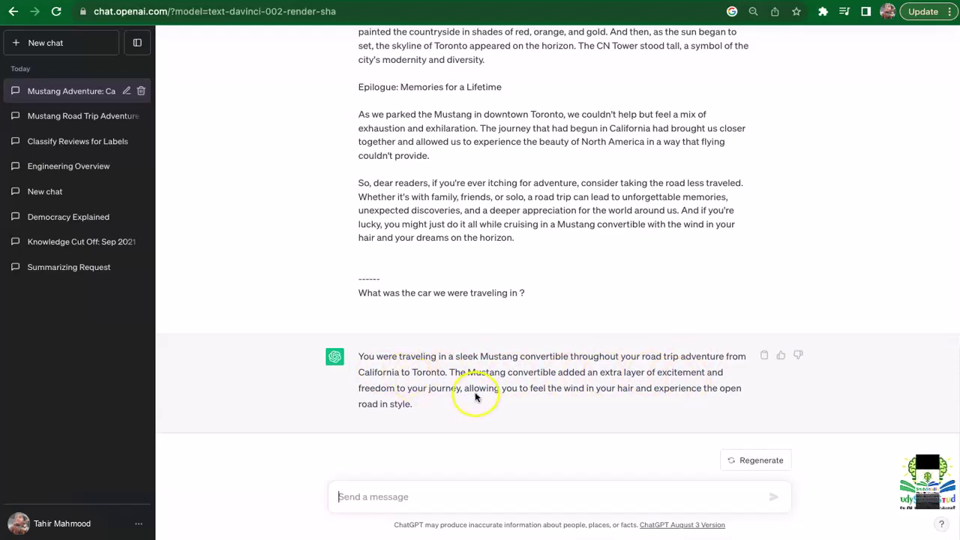
Ask the follow-up "who was I travelling with?" and highlight the brother's name in the answer
type("who wa")
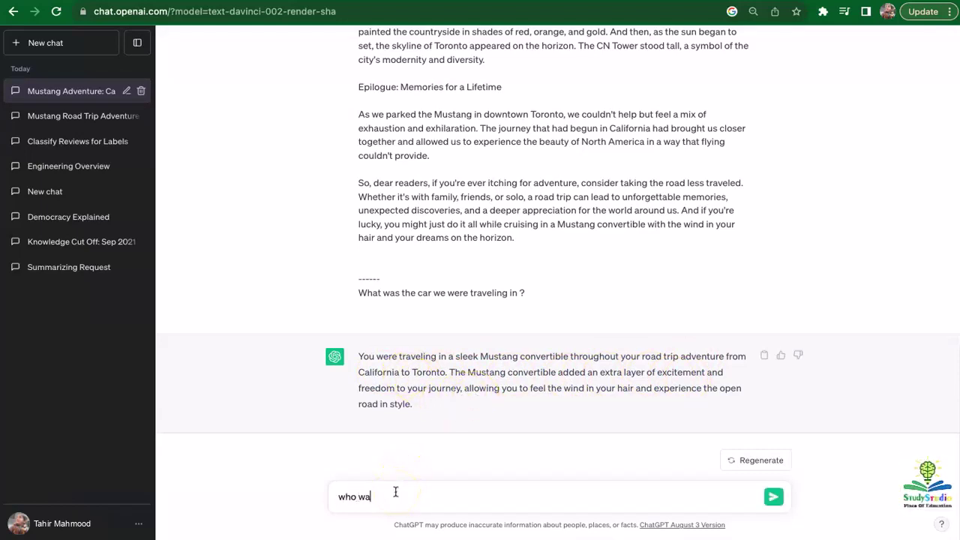
type("s I travell")
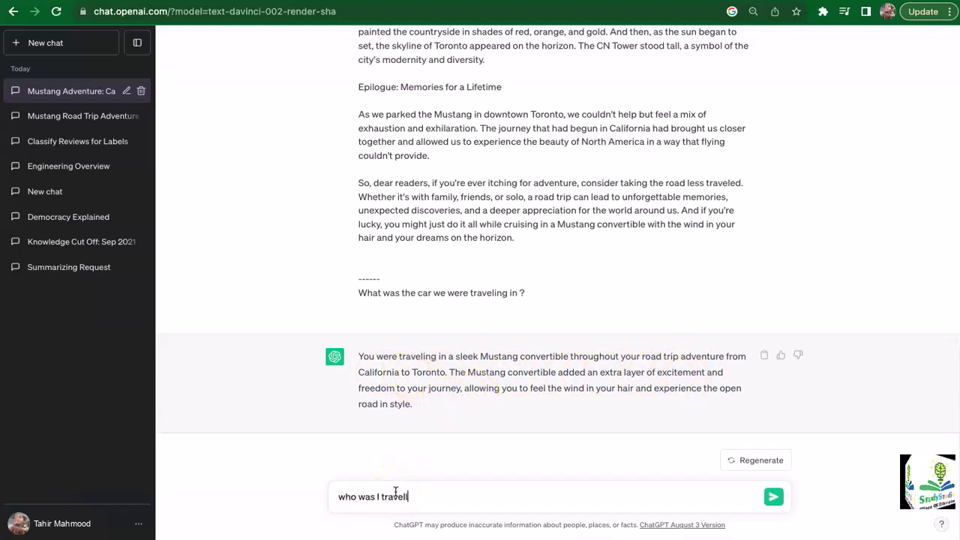
type("ing with")
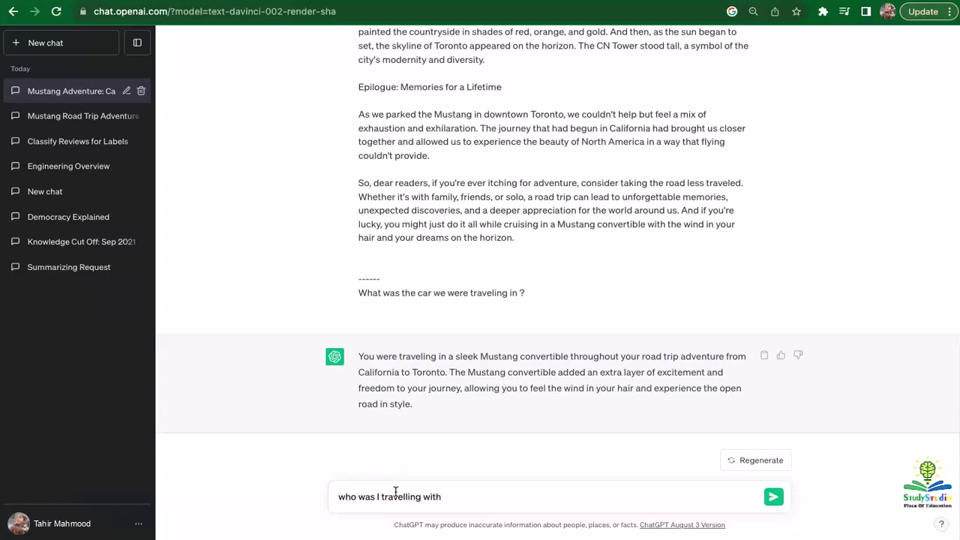
type("?")
key("Return")
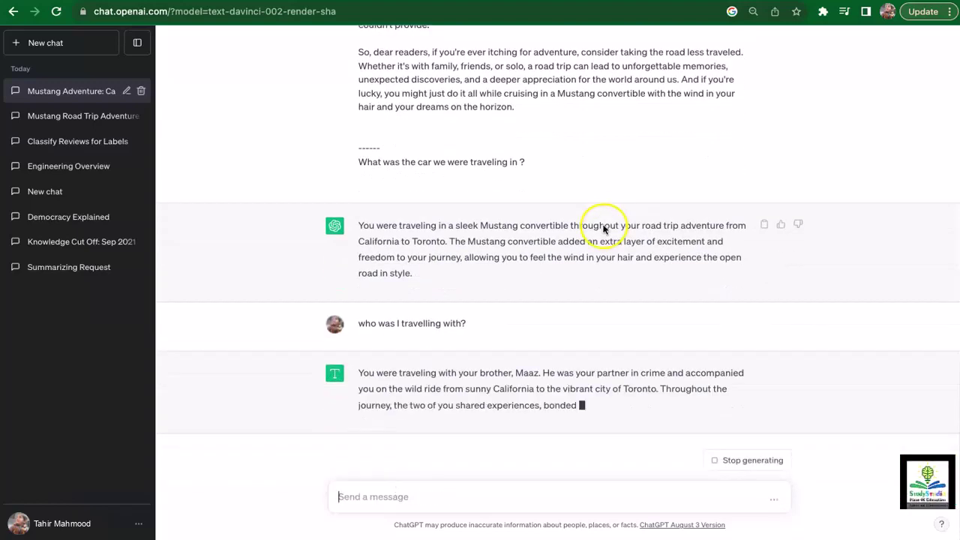
double_click(525, 357)
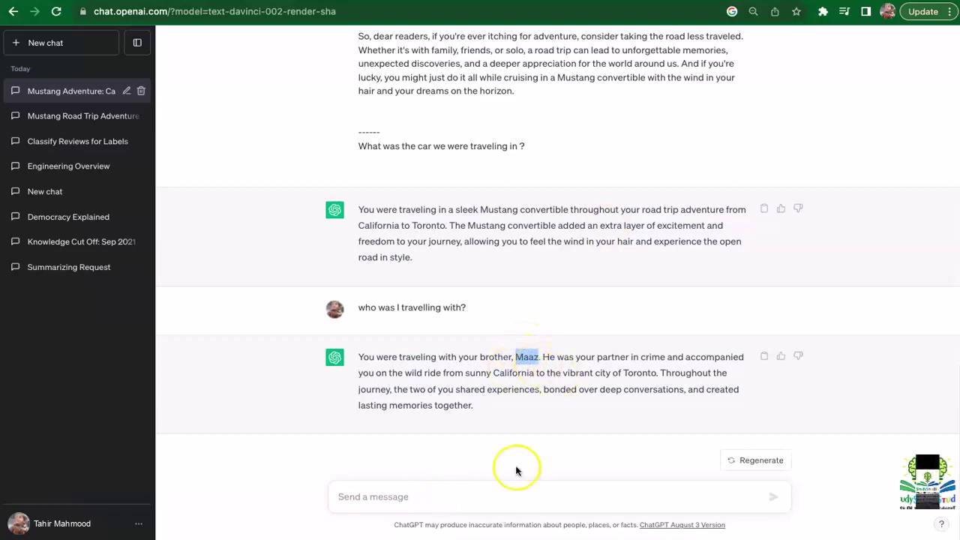
Write a follow-up question asking ChatGPT to tell which cities were visited during the journey, and go back to its misspelled word
left_click(490, 495)
type("tell me which cities did I visit duting my journey")
key("Left")
key("Left")
key("Left")
key("Left")
key("Left")
key("Left")
key("Left")
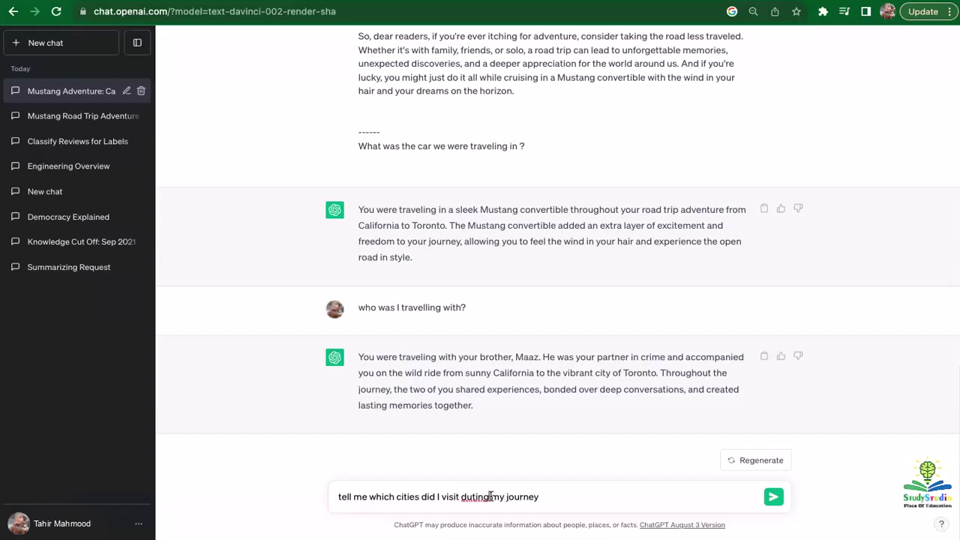